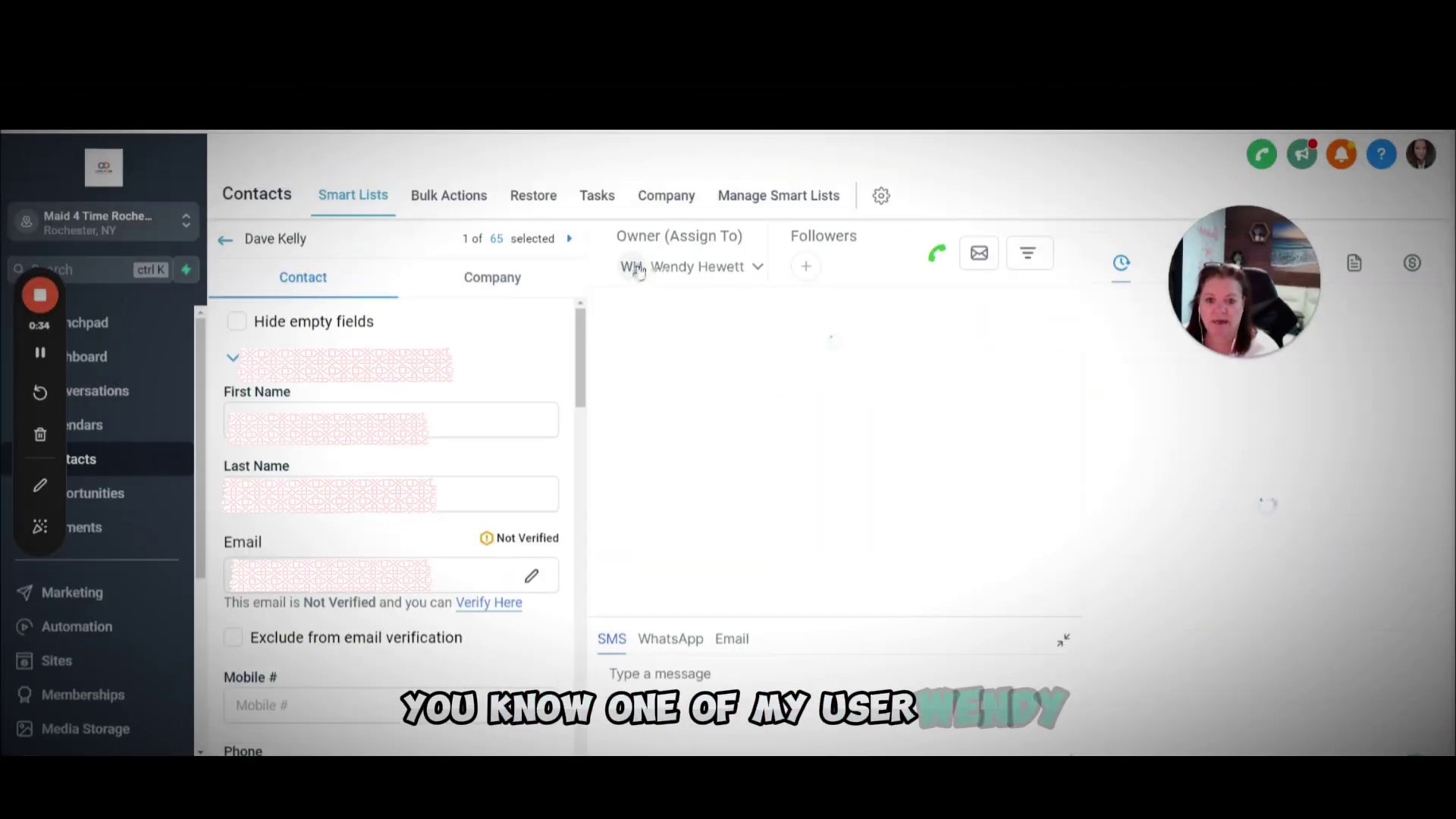
Leave the contact's owner unchanged and return to the Smart Lists contact table.
click(732, 272)
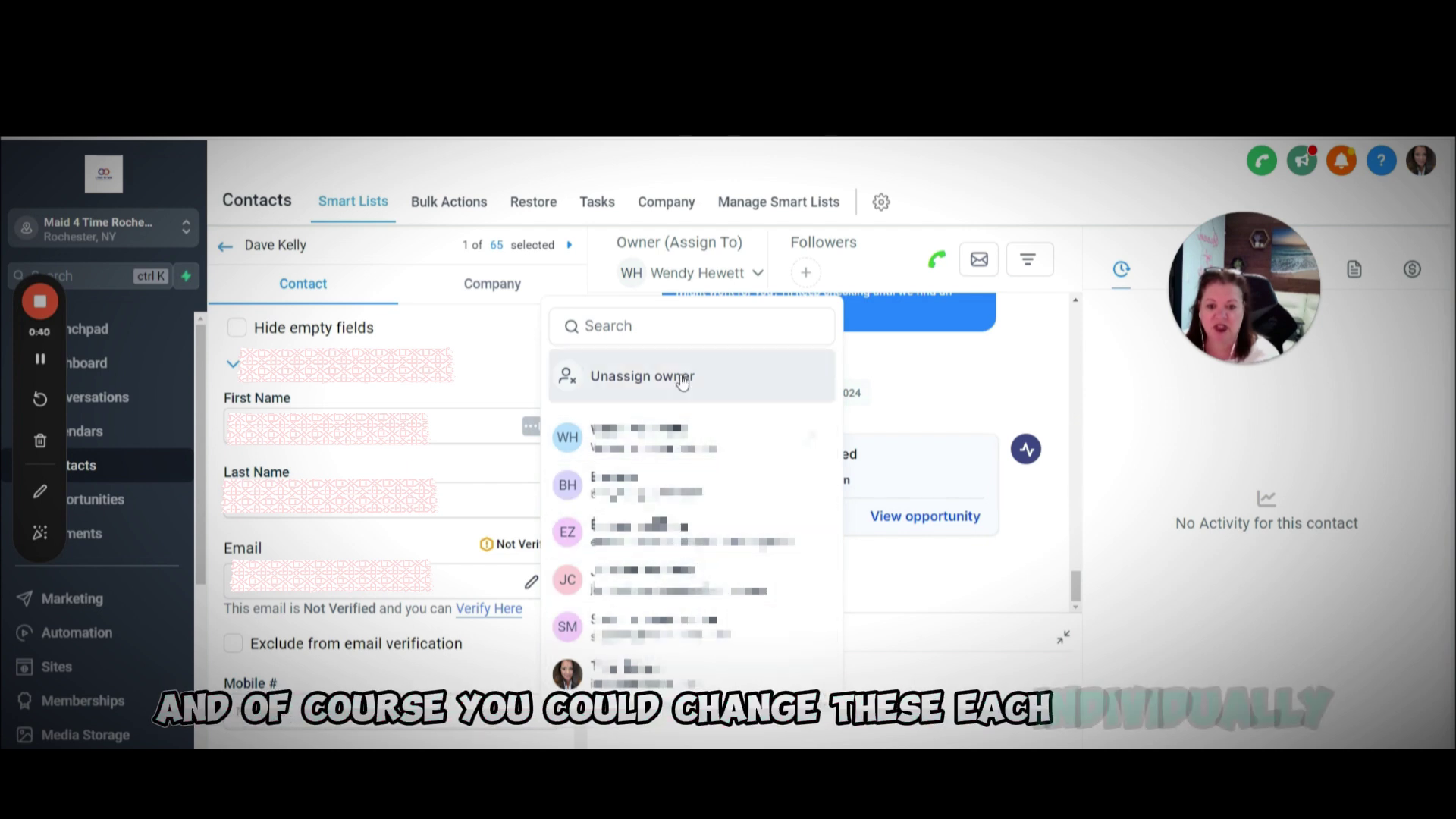
click(599, 289)
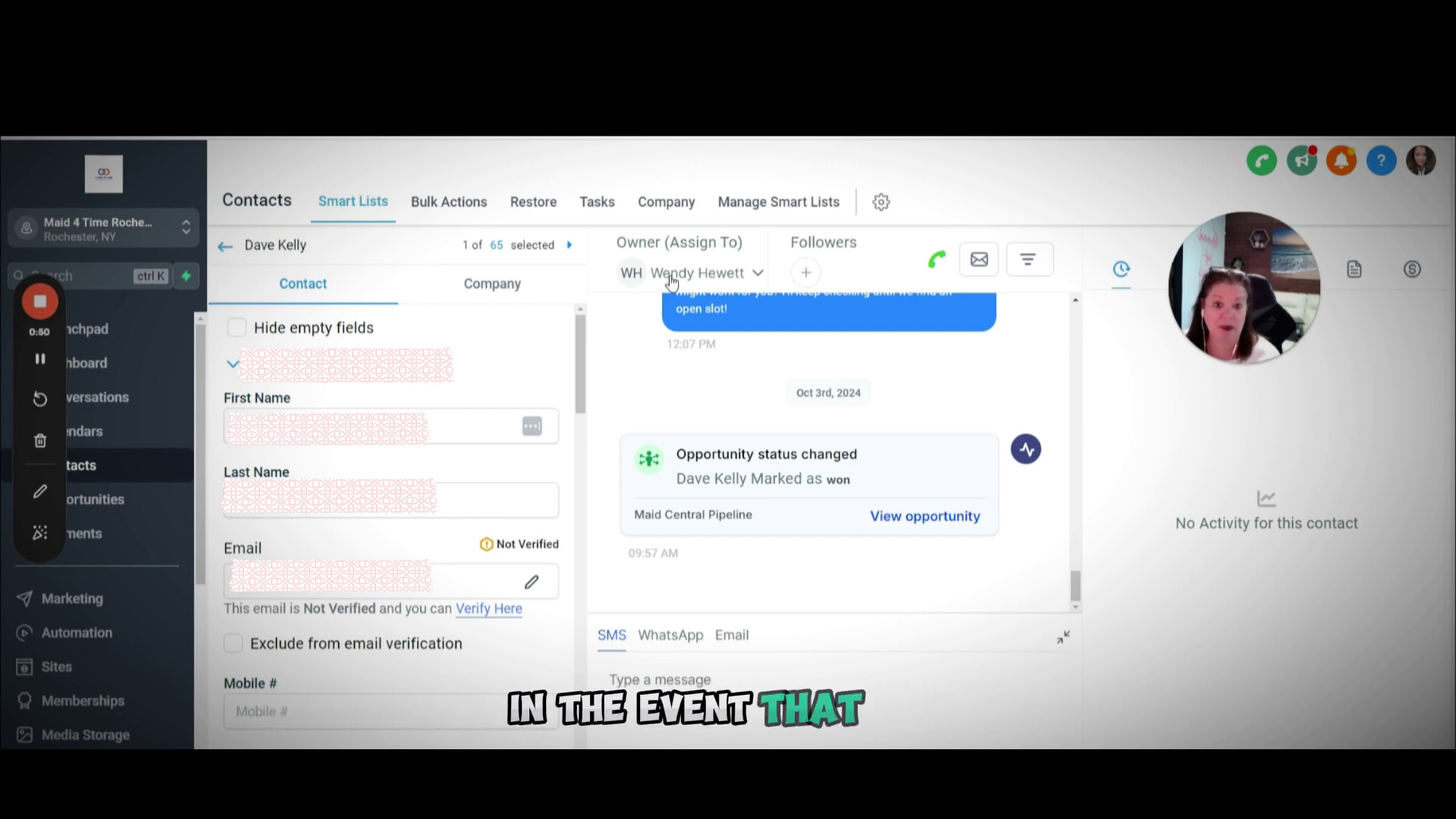
click(225, 246)
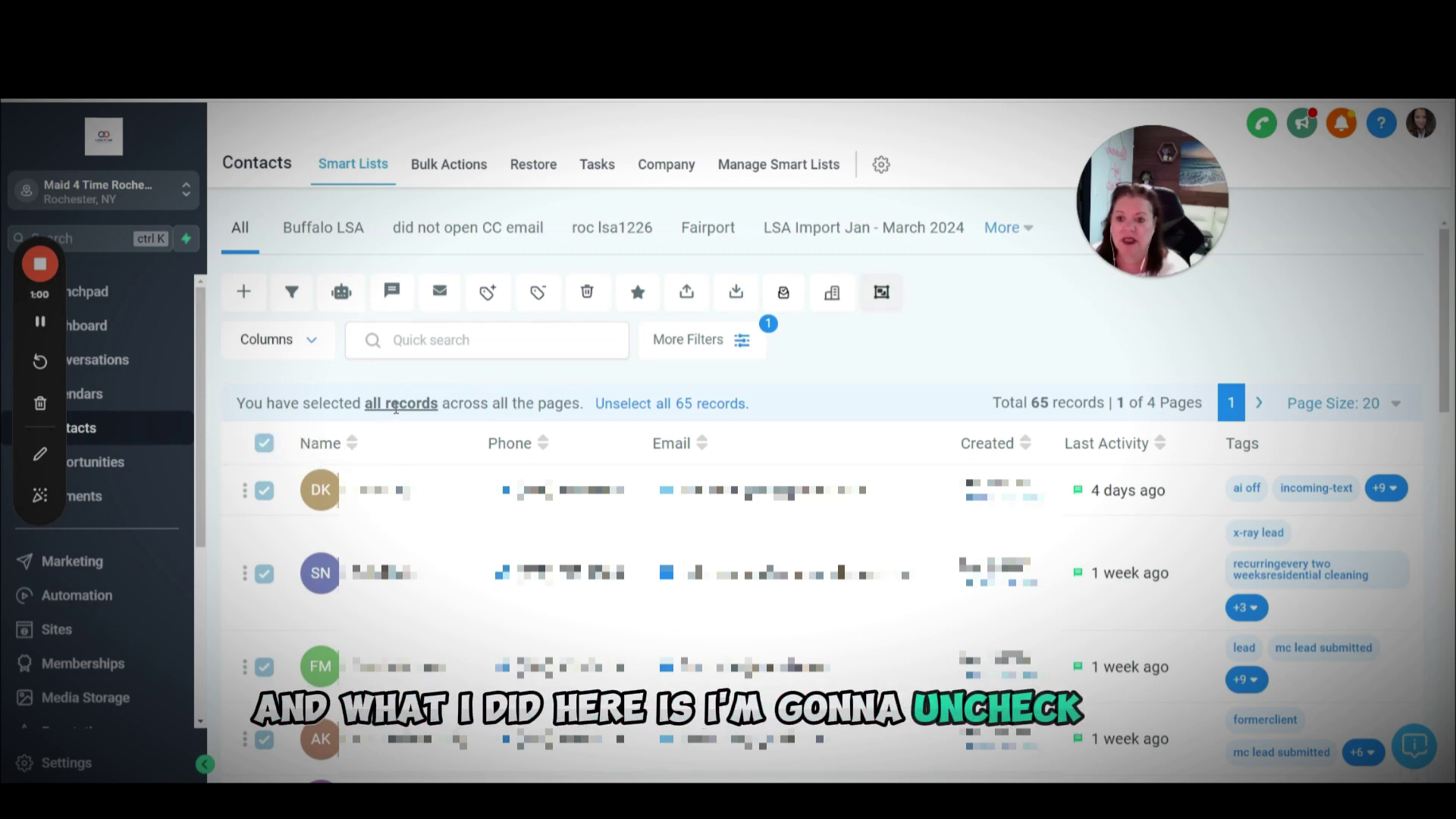
Clear the selection, reload Contacts, dismiss the Facebook warning and select all 14856 records.
click(735, 403)
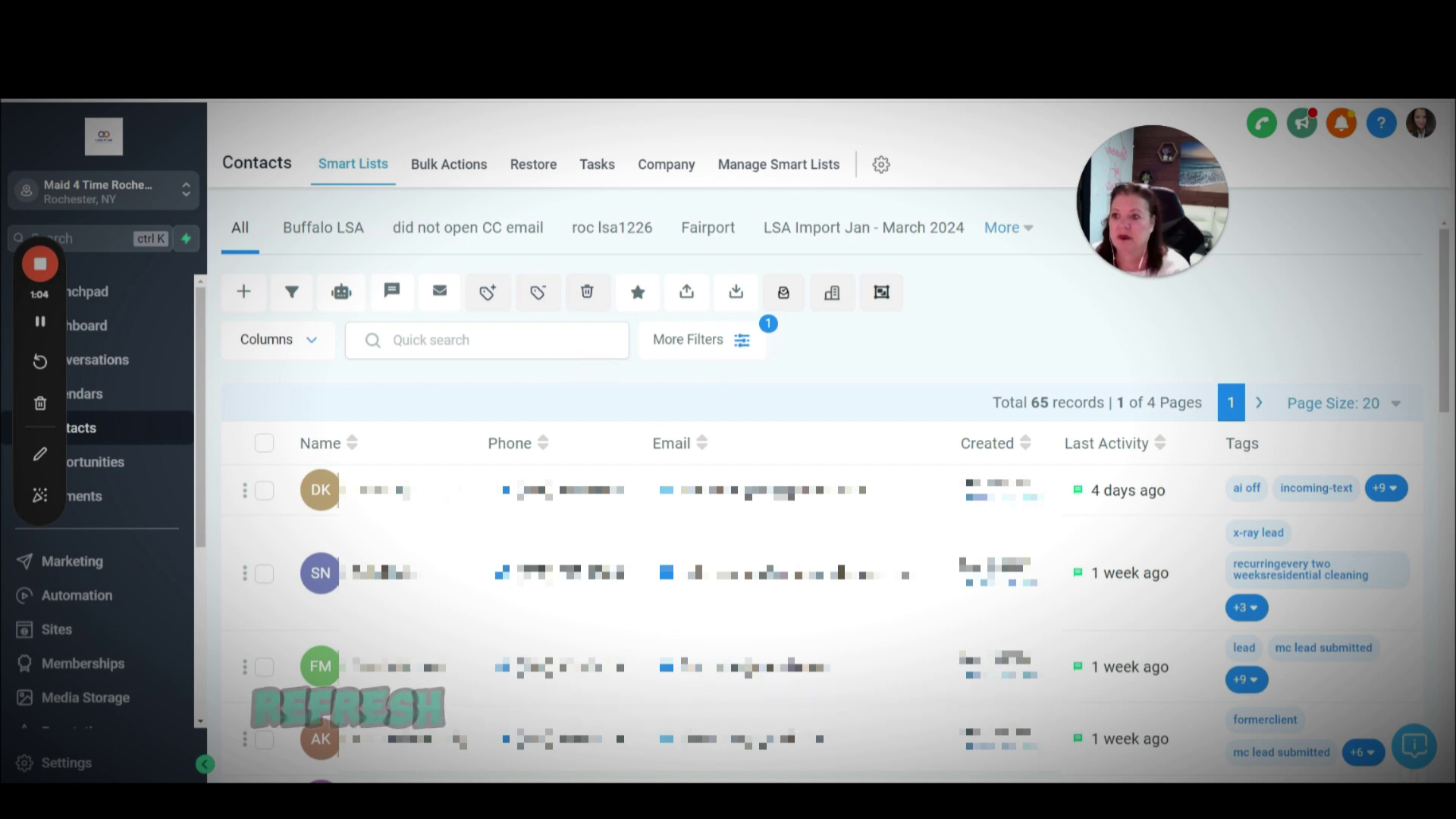
key(F5)
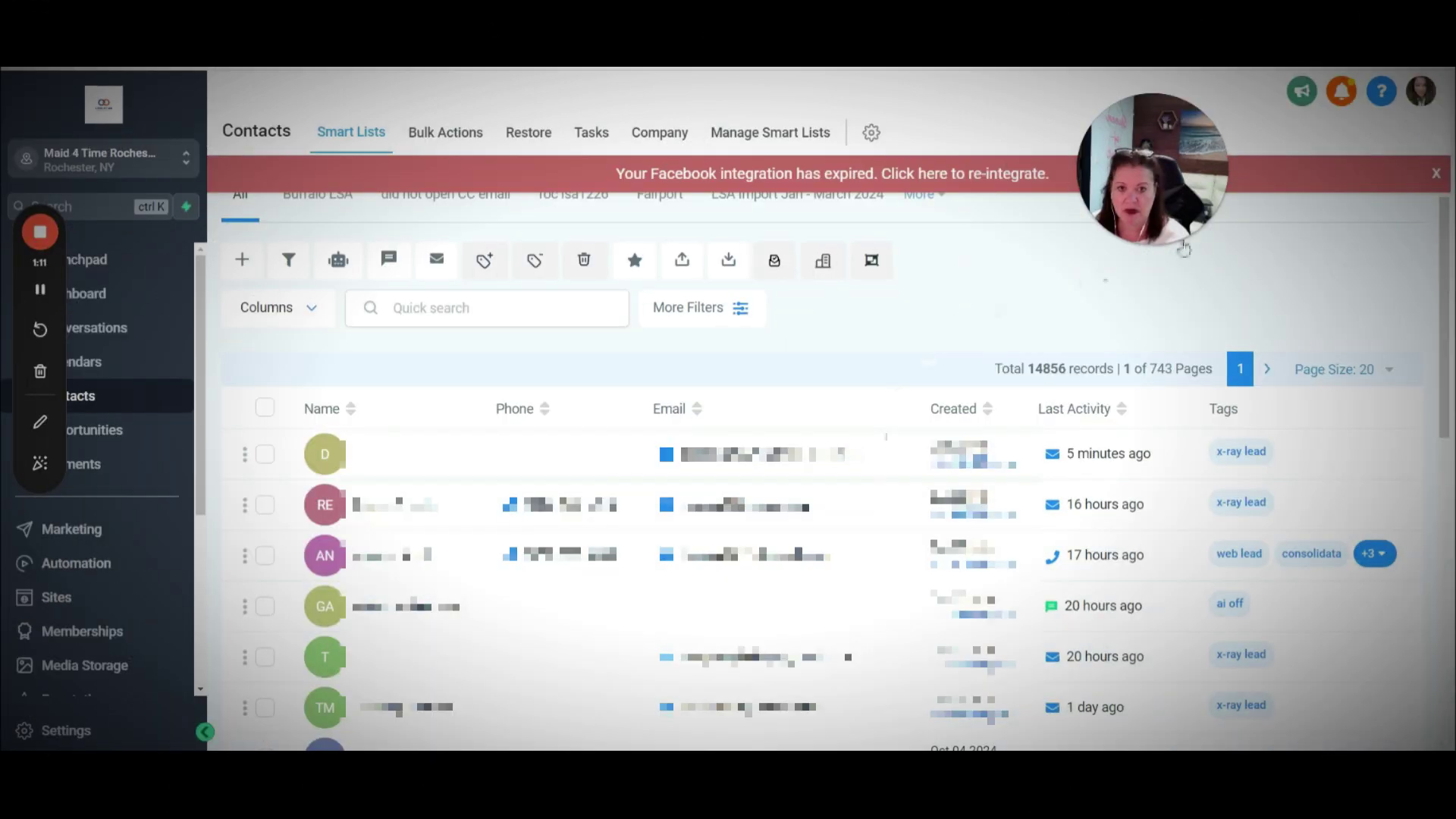
click(1433, 175)
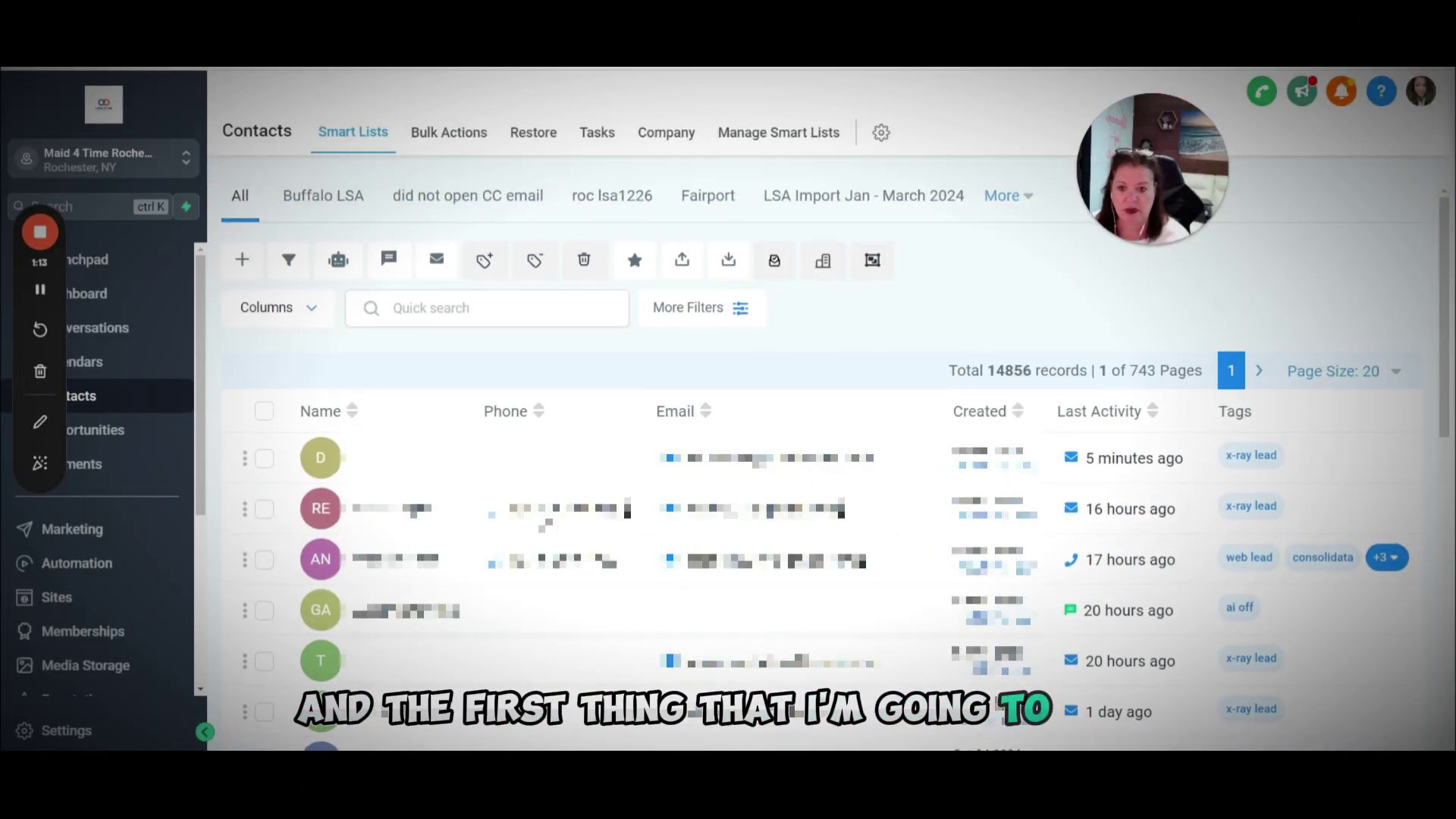
click(264, 410)
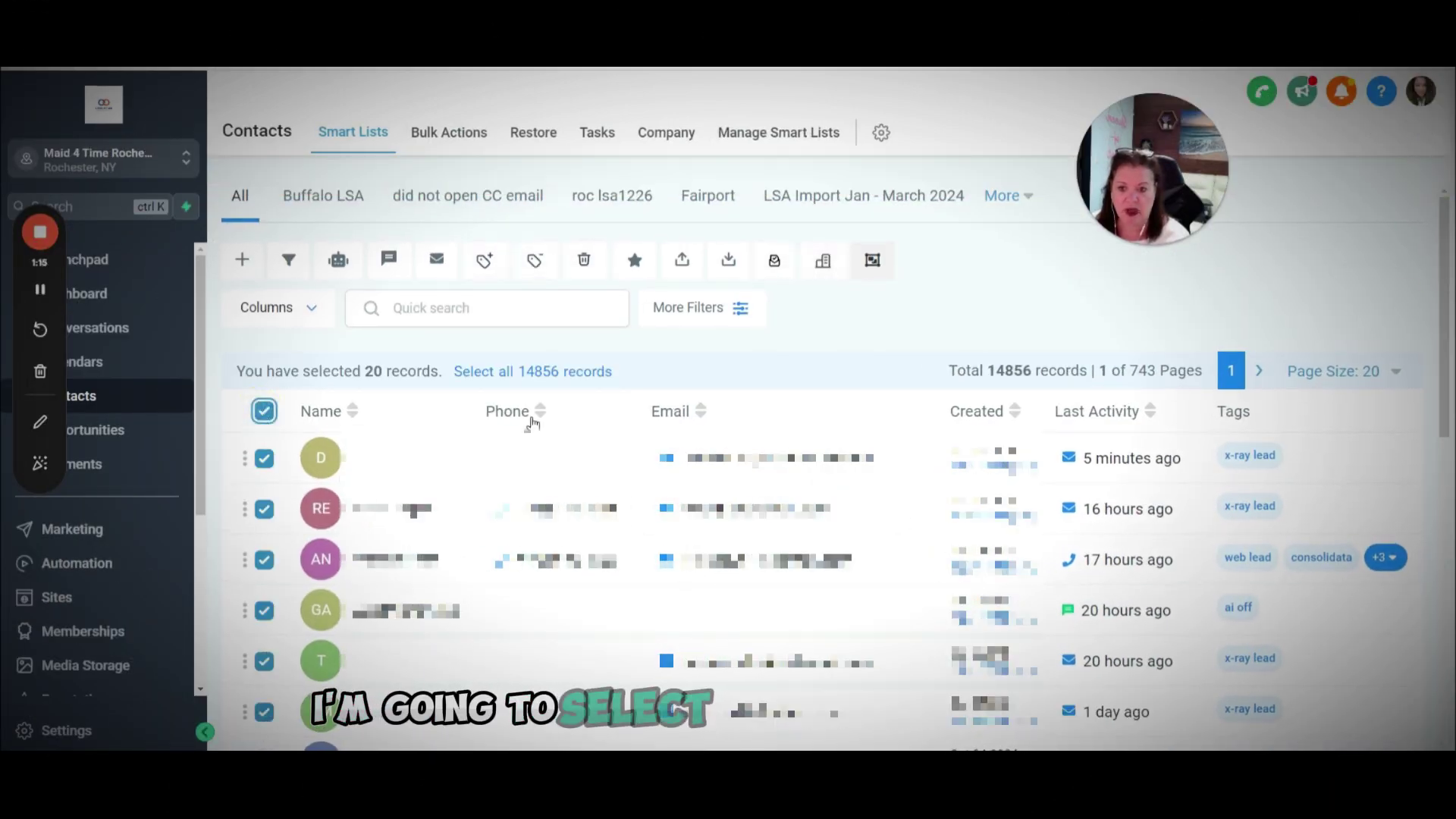
click(538, 371)
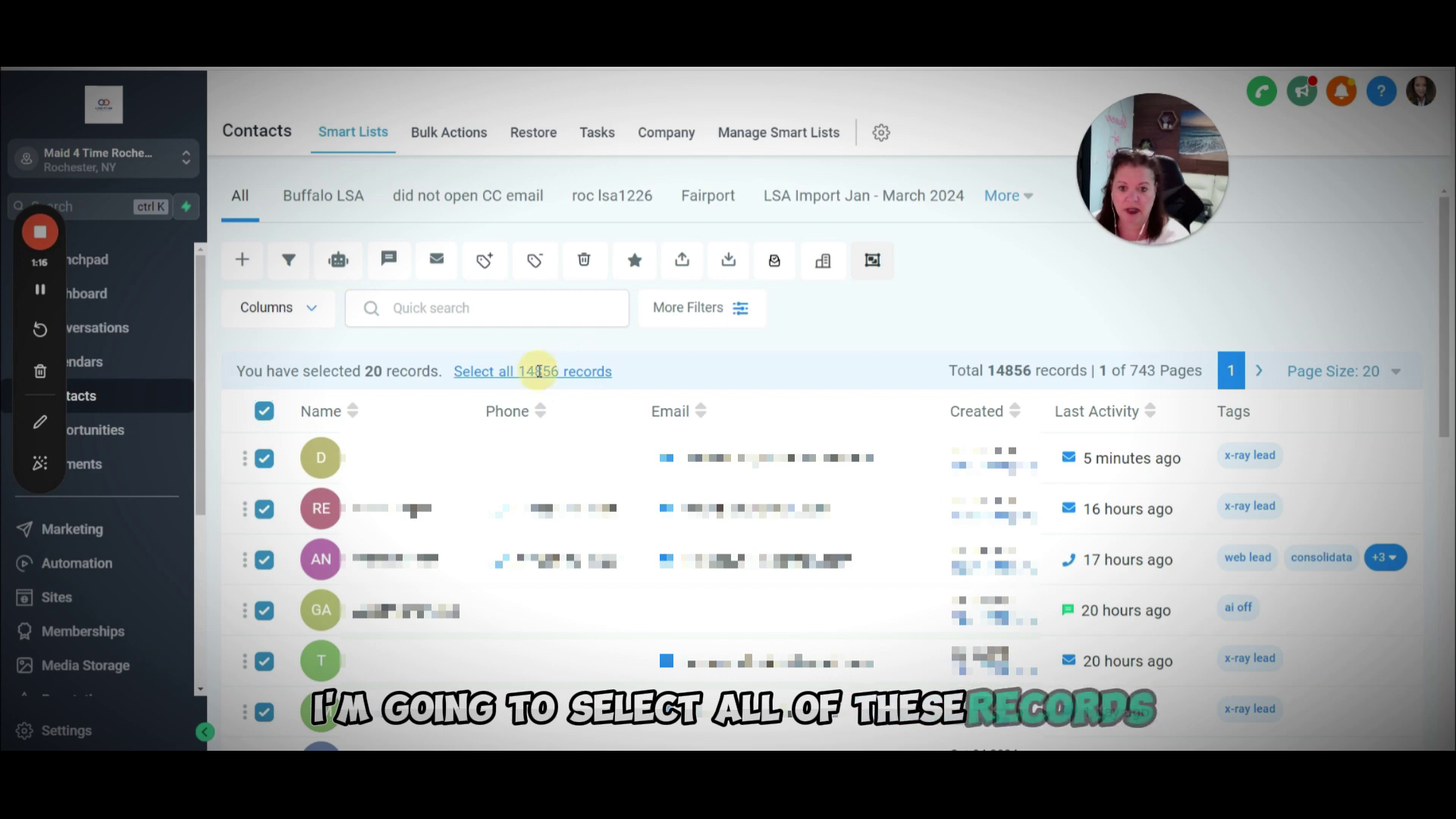
Apply an Assigned To filter for the departing user, narrowing contacts to 65, and start saving a smart list.
click(740, 309)
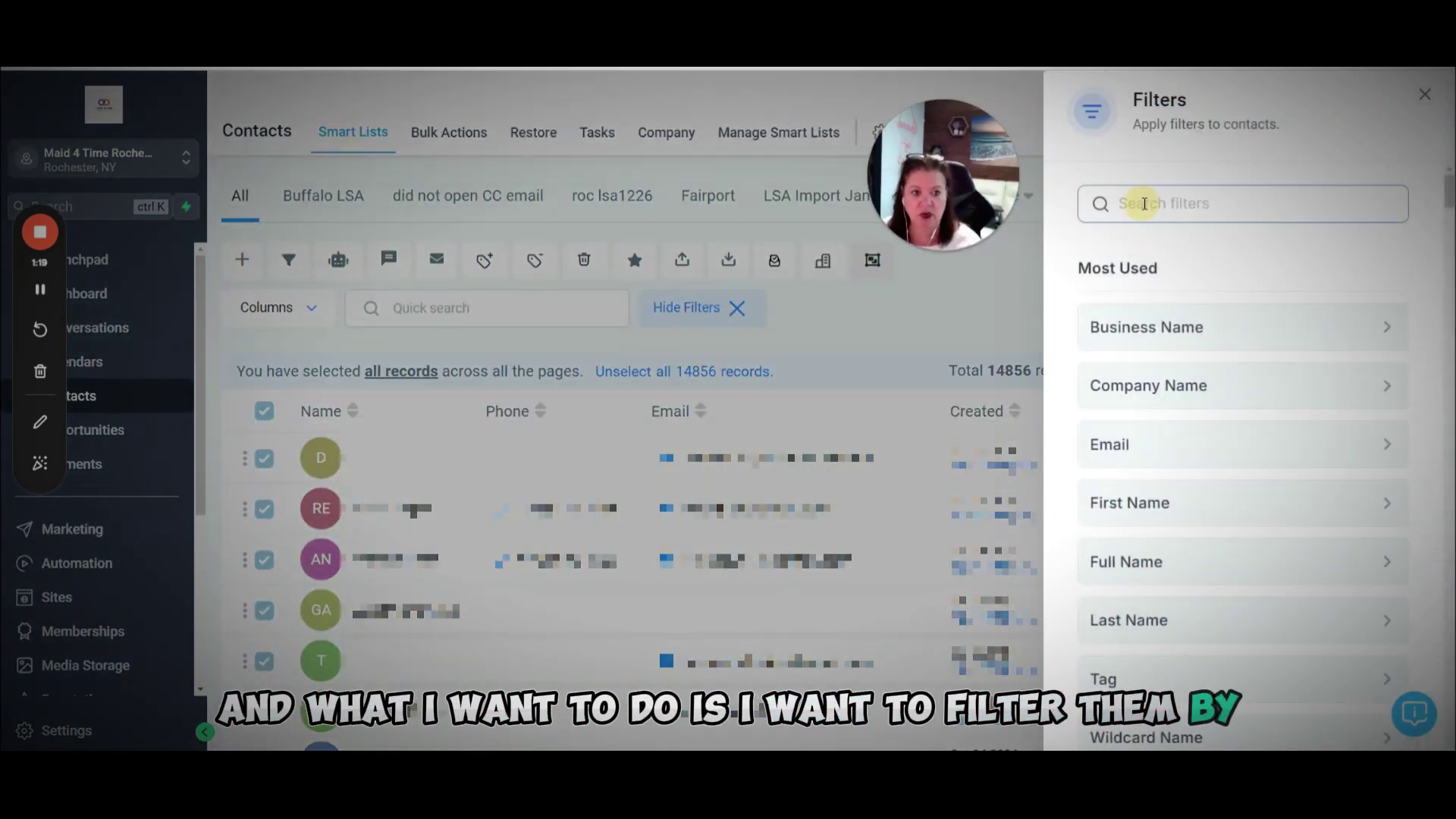
click(1145, 204)
text(ass)
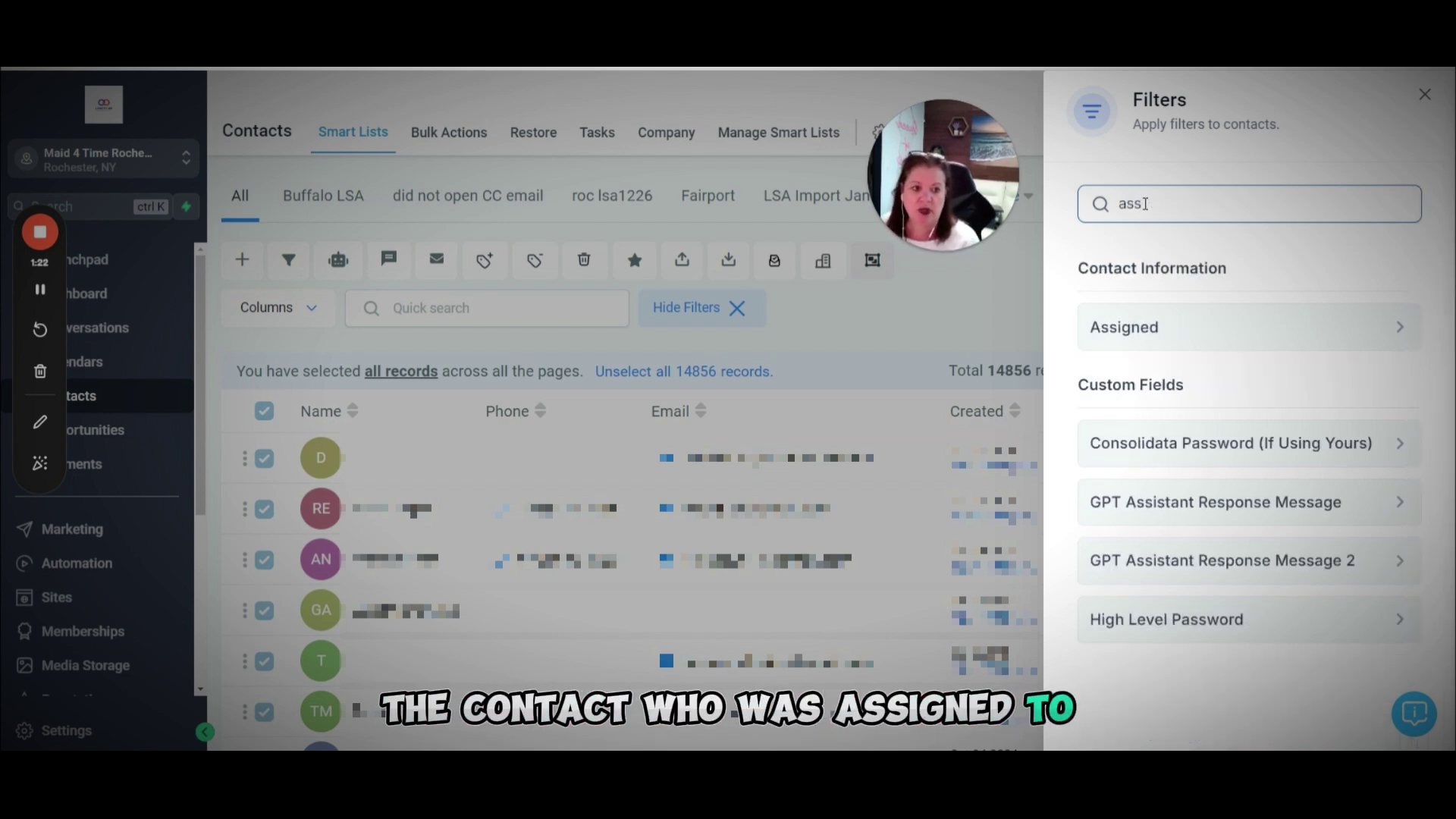
click(1213, 326)
click(1082, 337)
click(1089, 376)
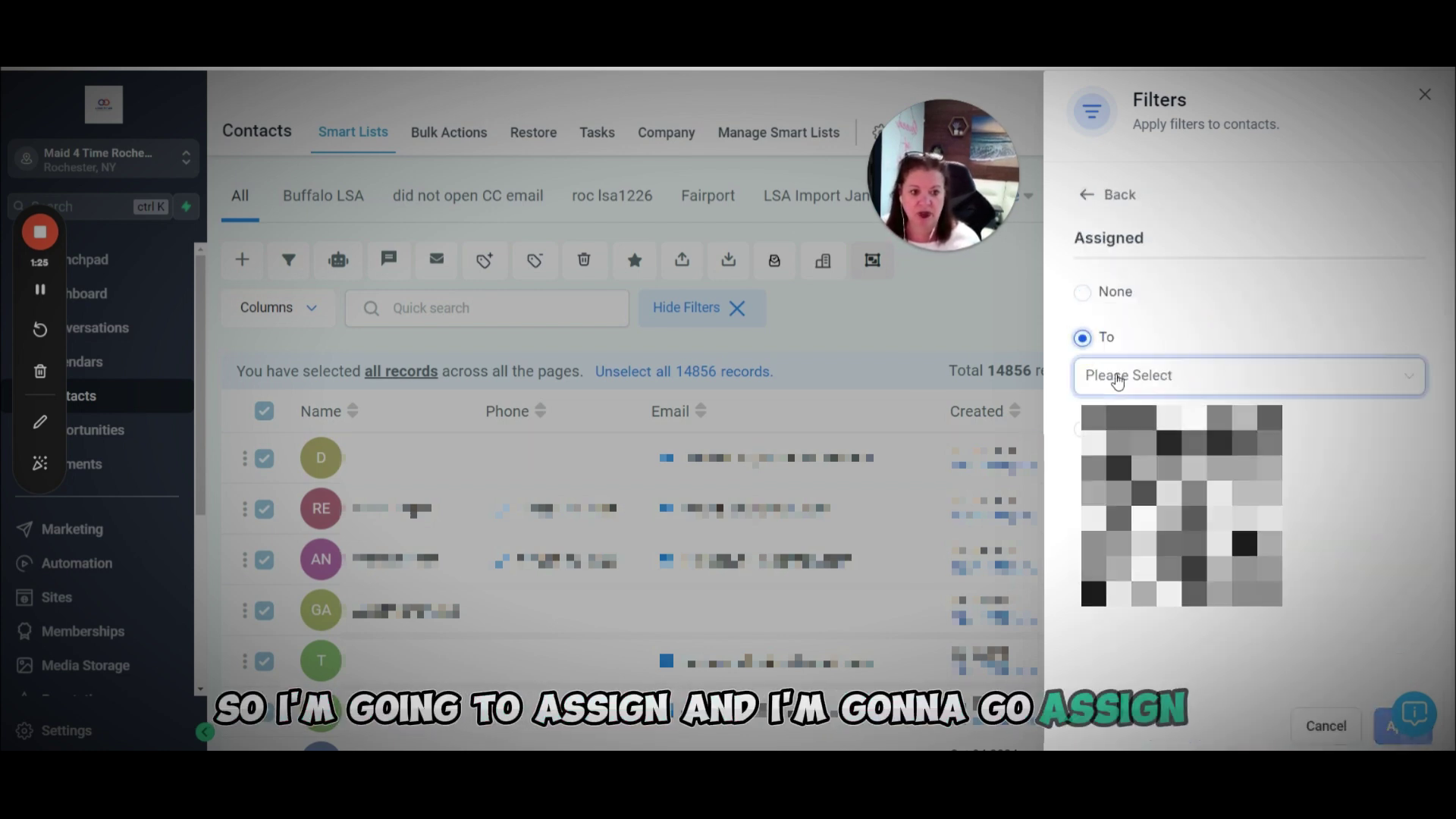
click(1153, 598)
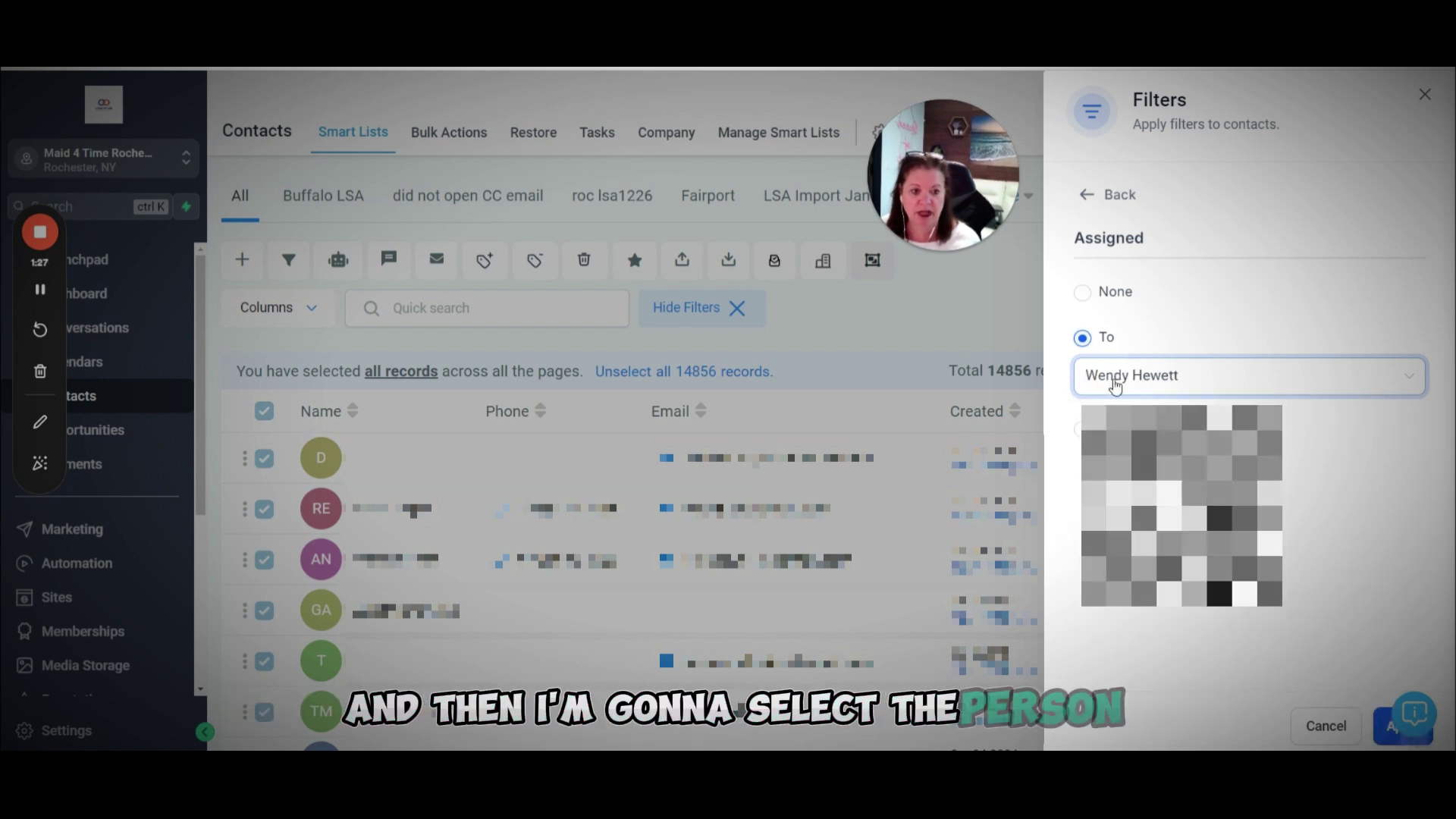
click(1395, 736)
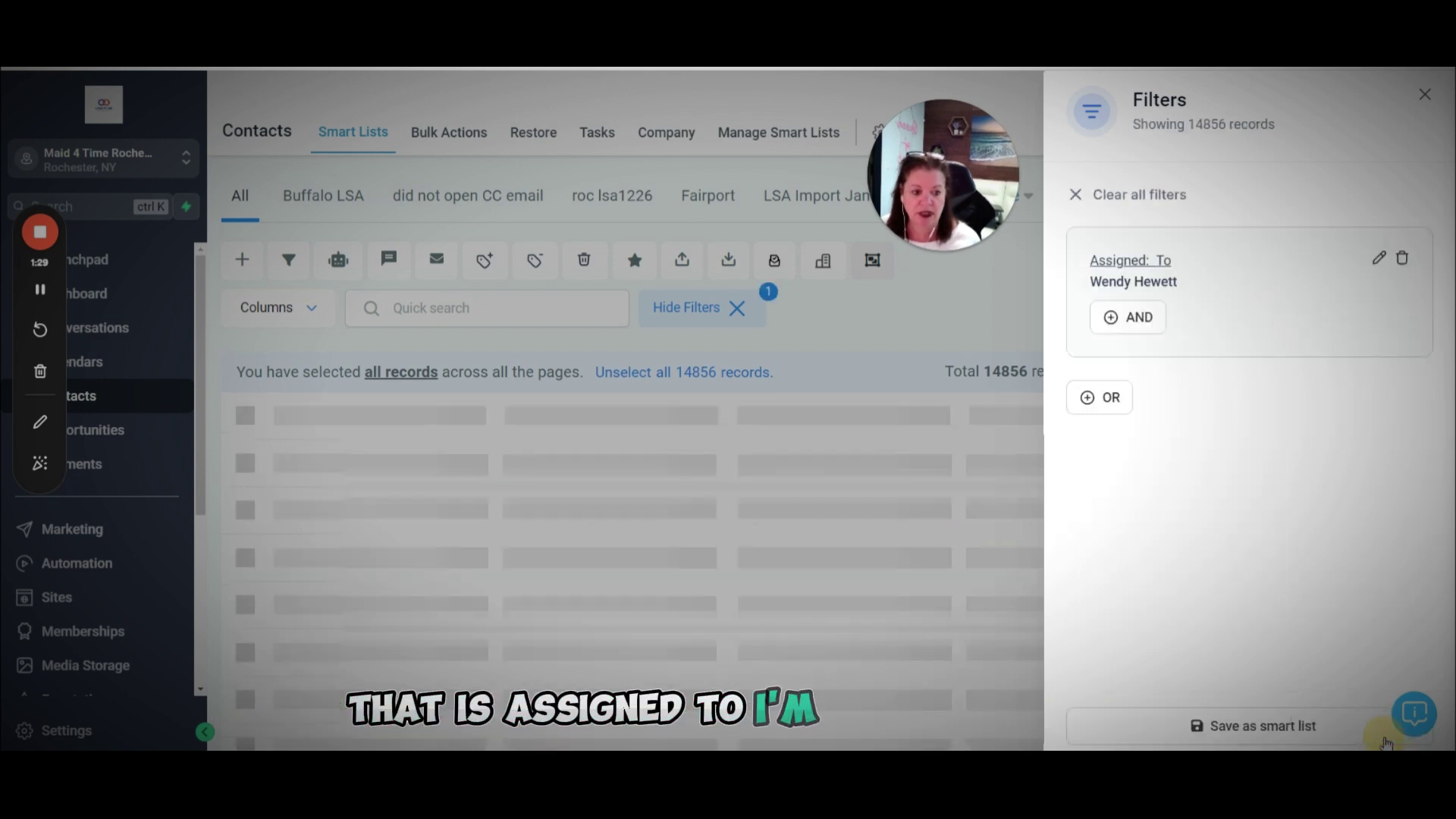
click(1219, 728)
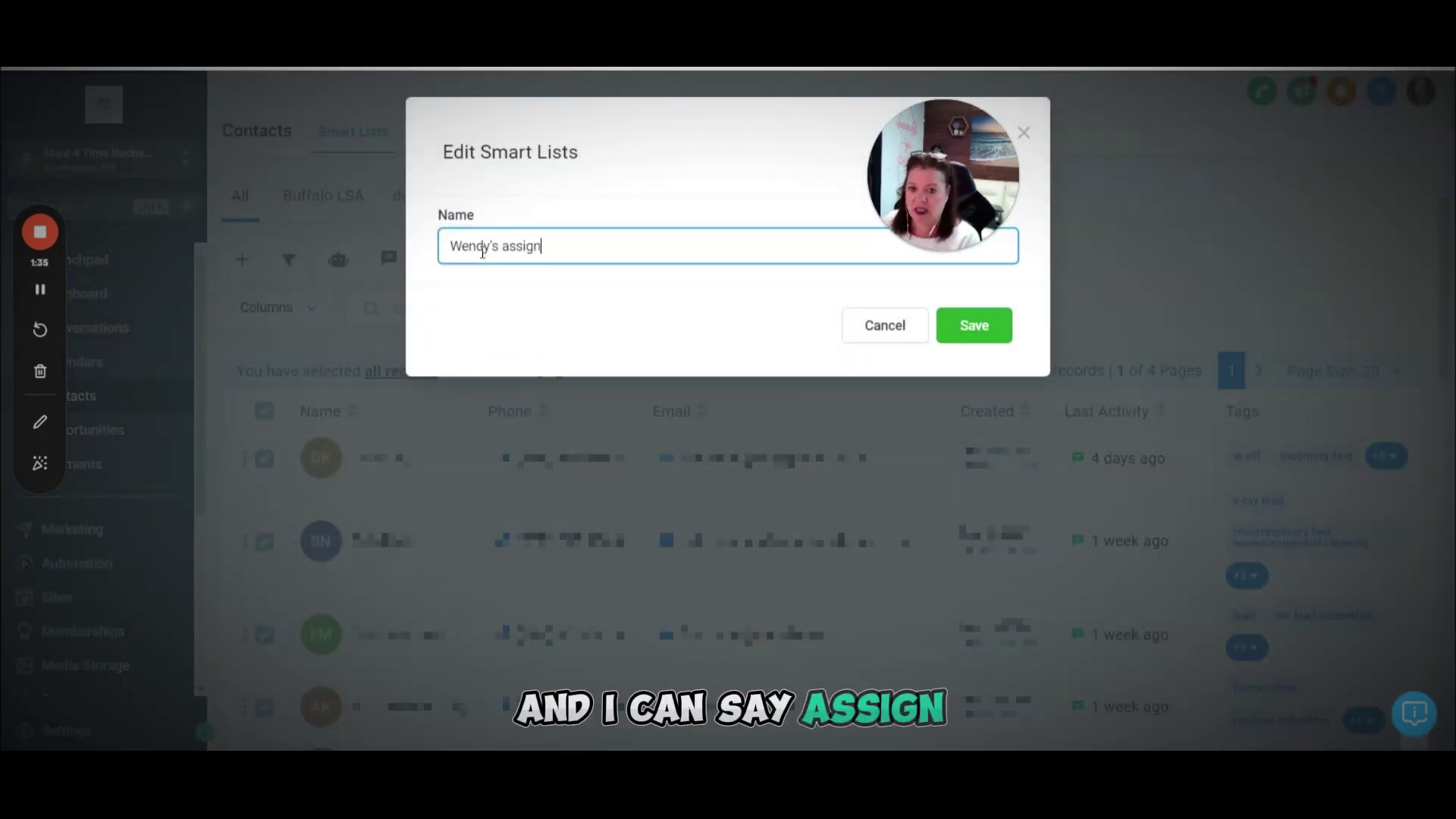
Save the smart list, named with the user's name plus 'assigned contacts'.
text(Wendy's assigned contacts)
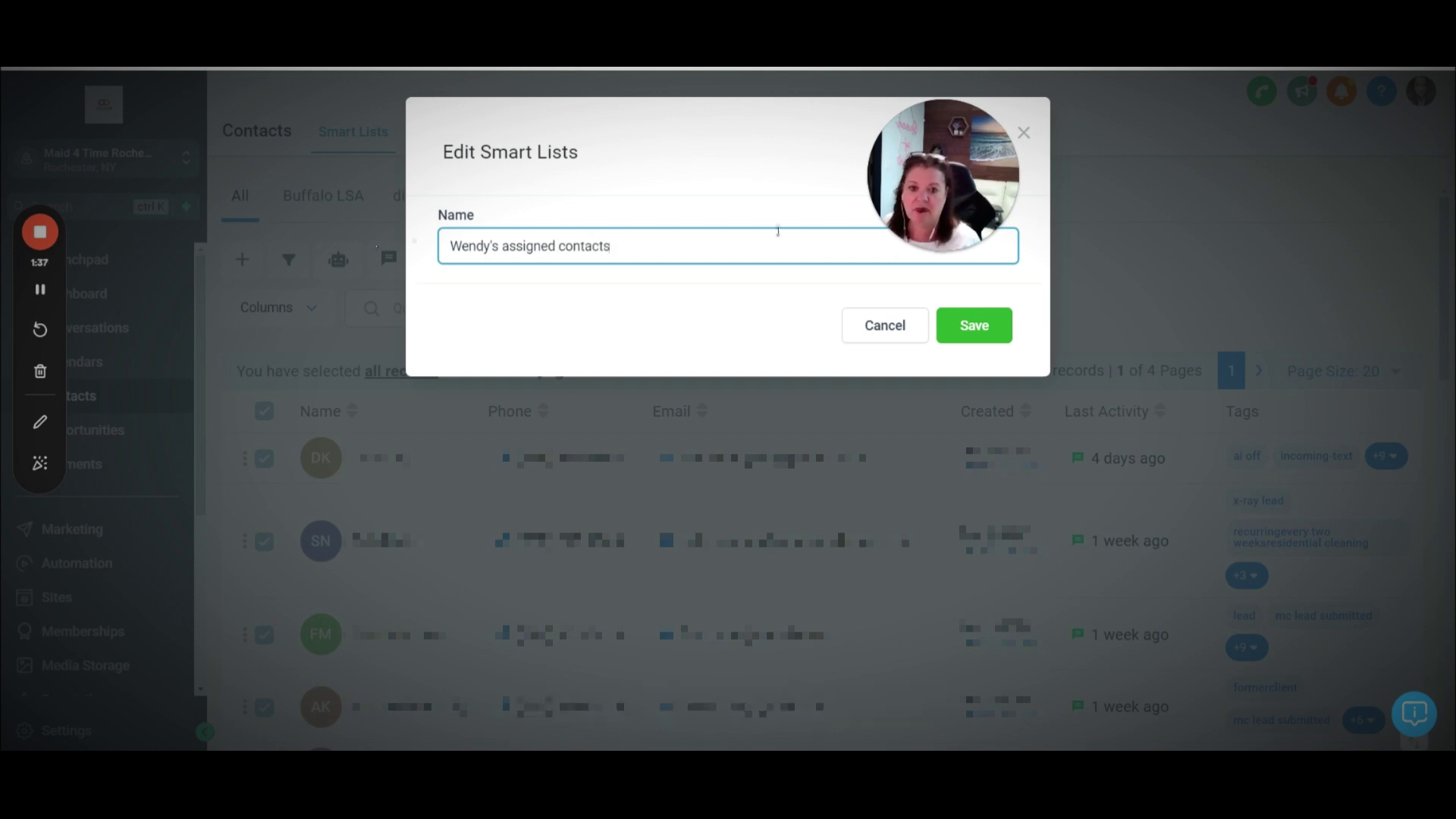
click(971, 333)
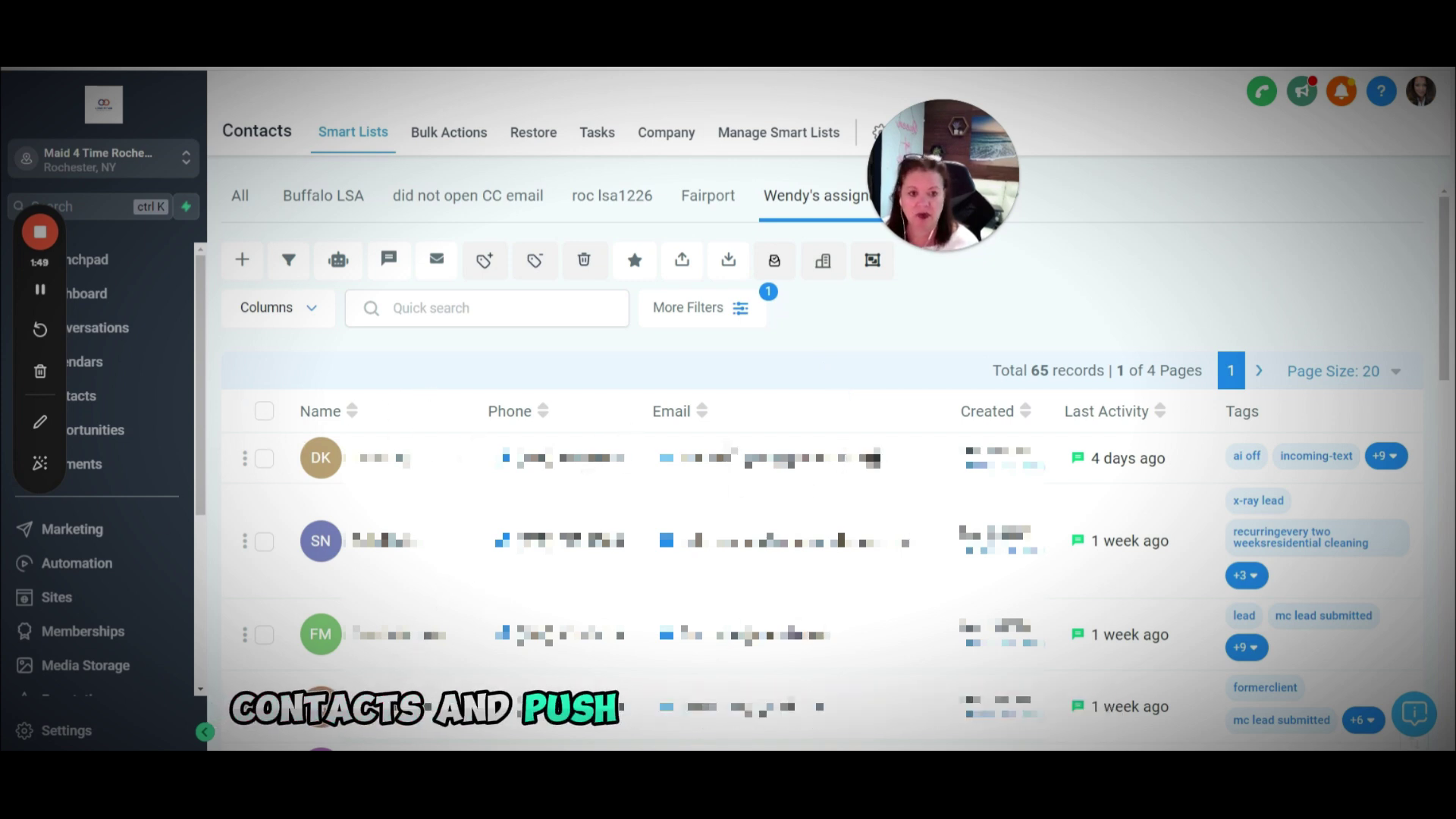
Create a blank workflow titled for reassigning contacts between the two users and dismiss the notice.
click(79, 572)
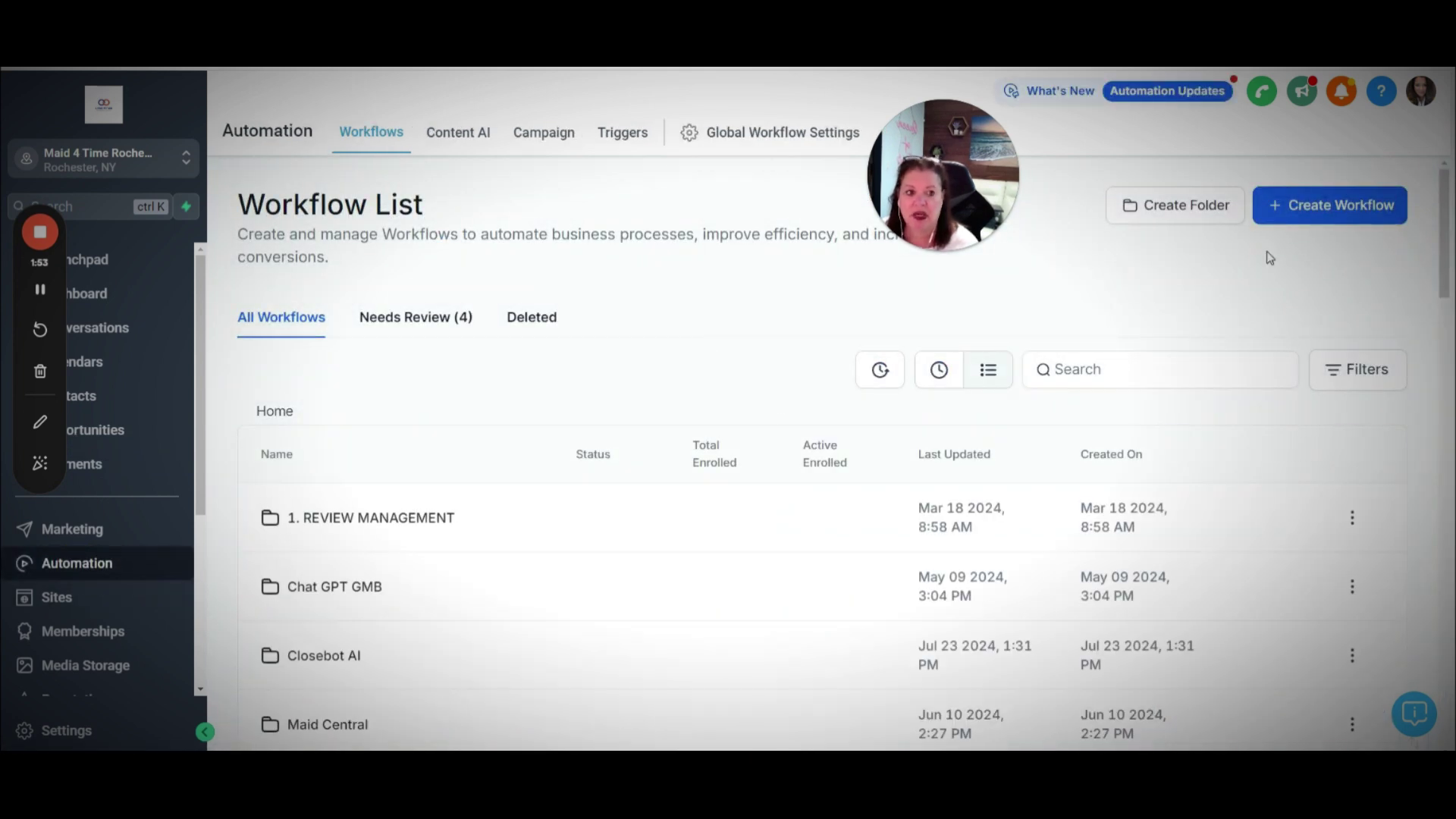
click(1335, 278)
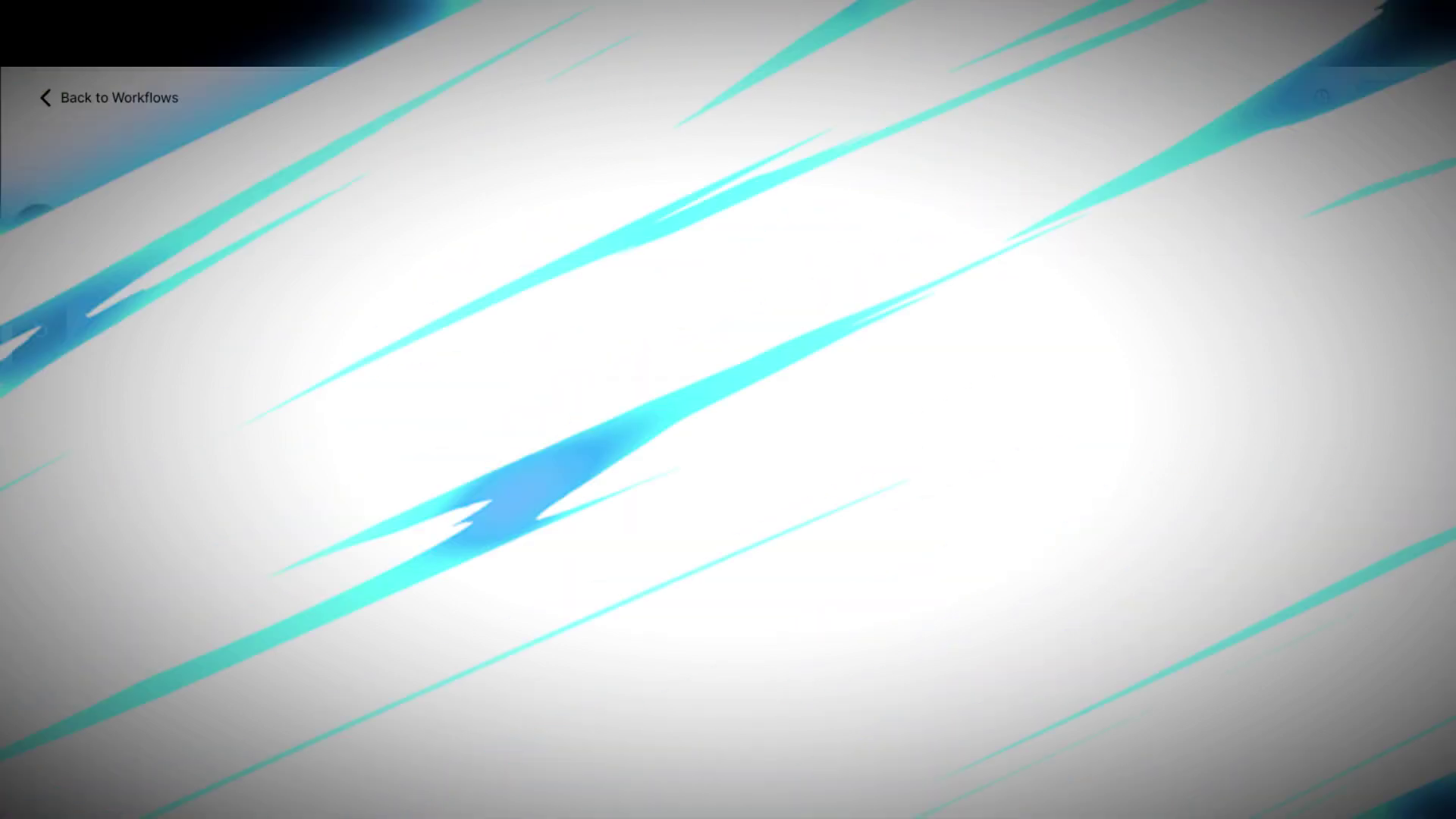
click(667, 96)
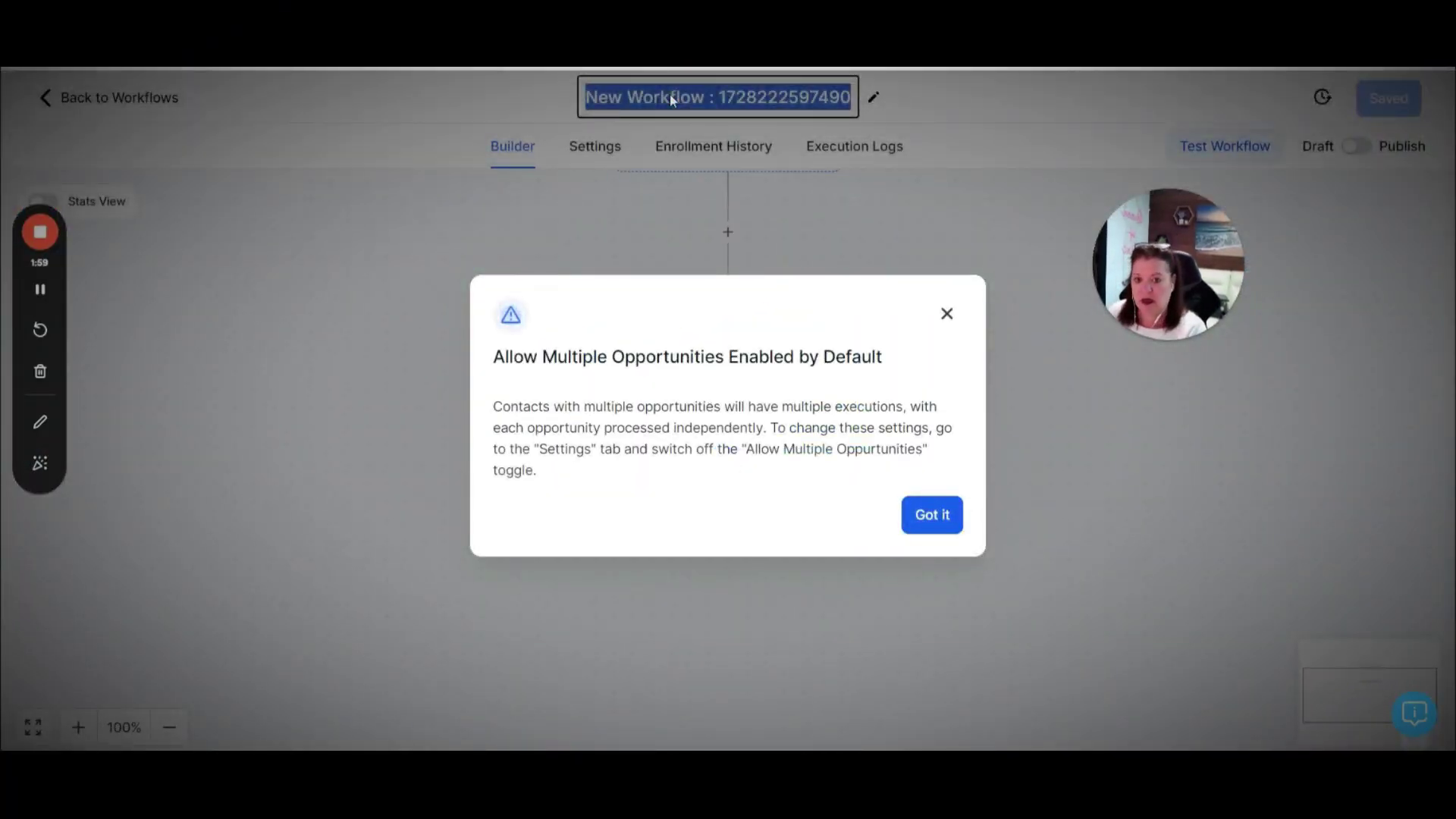
text(Contact reas)
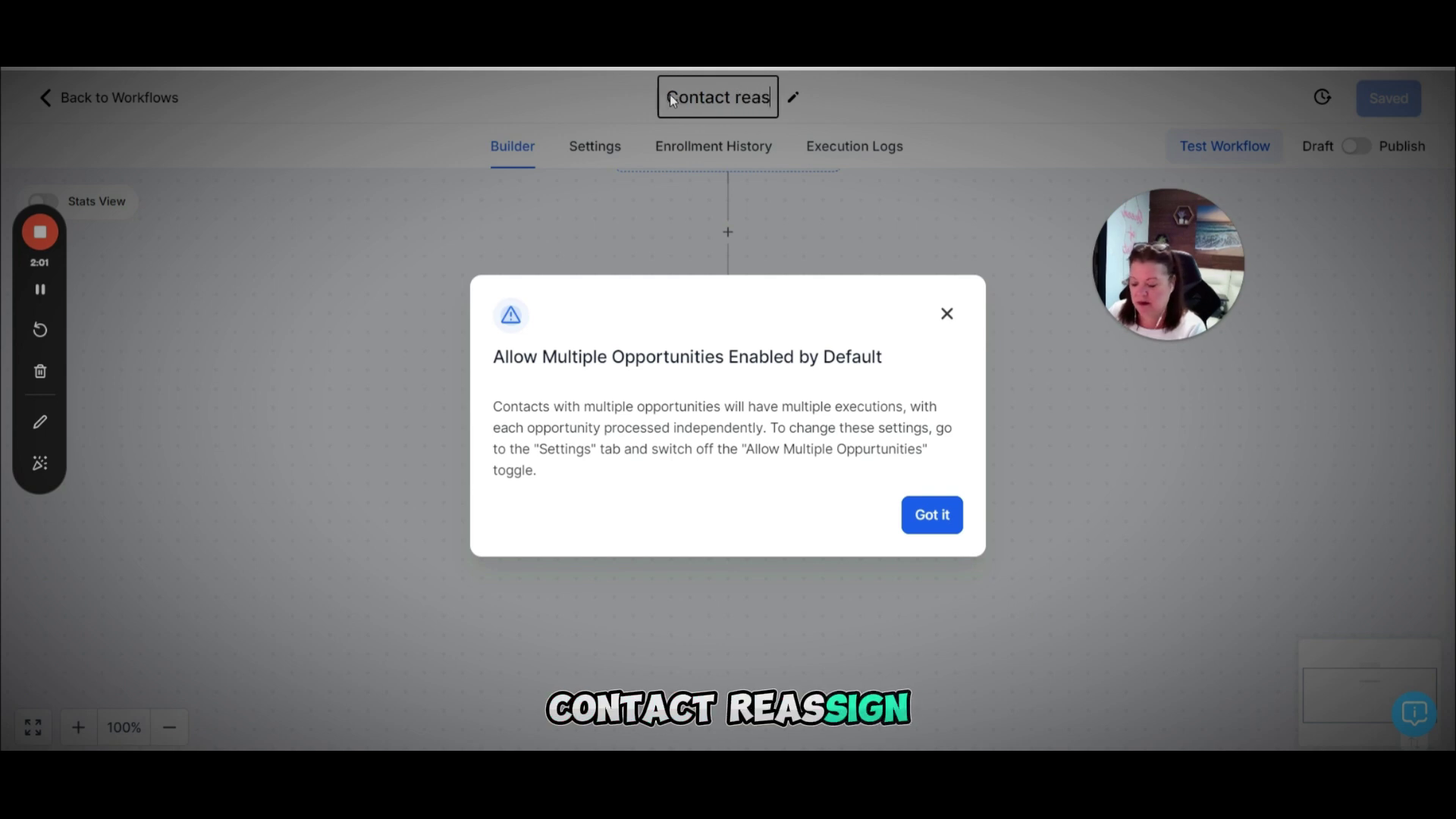
text(signed from )
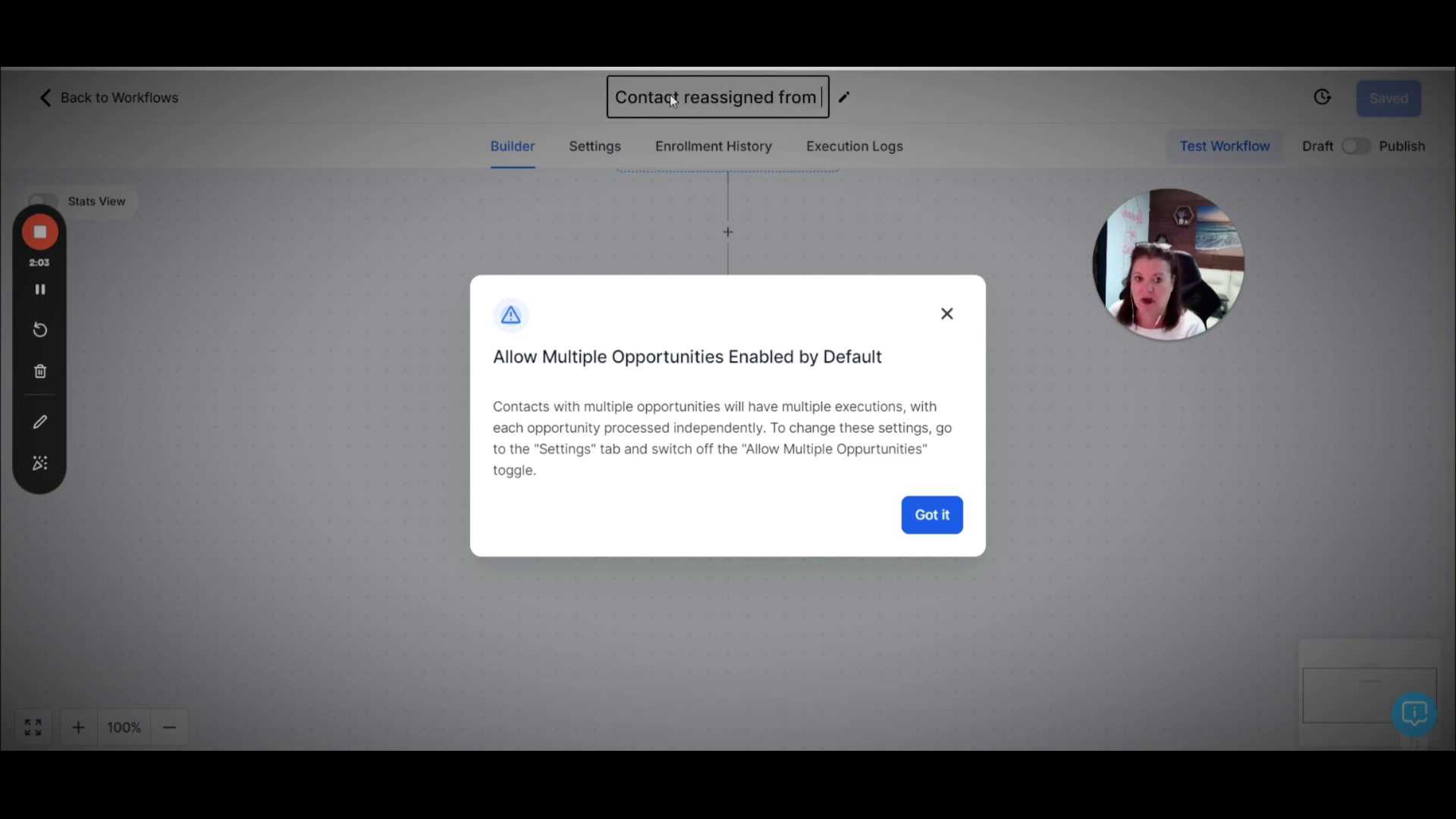
text(Wendy to Tina)
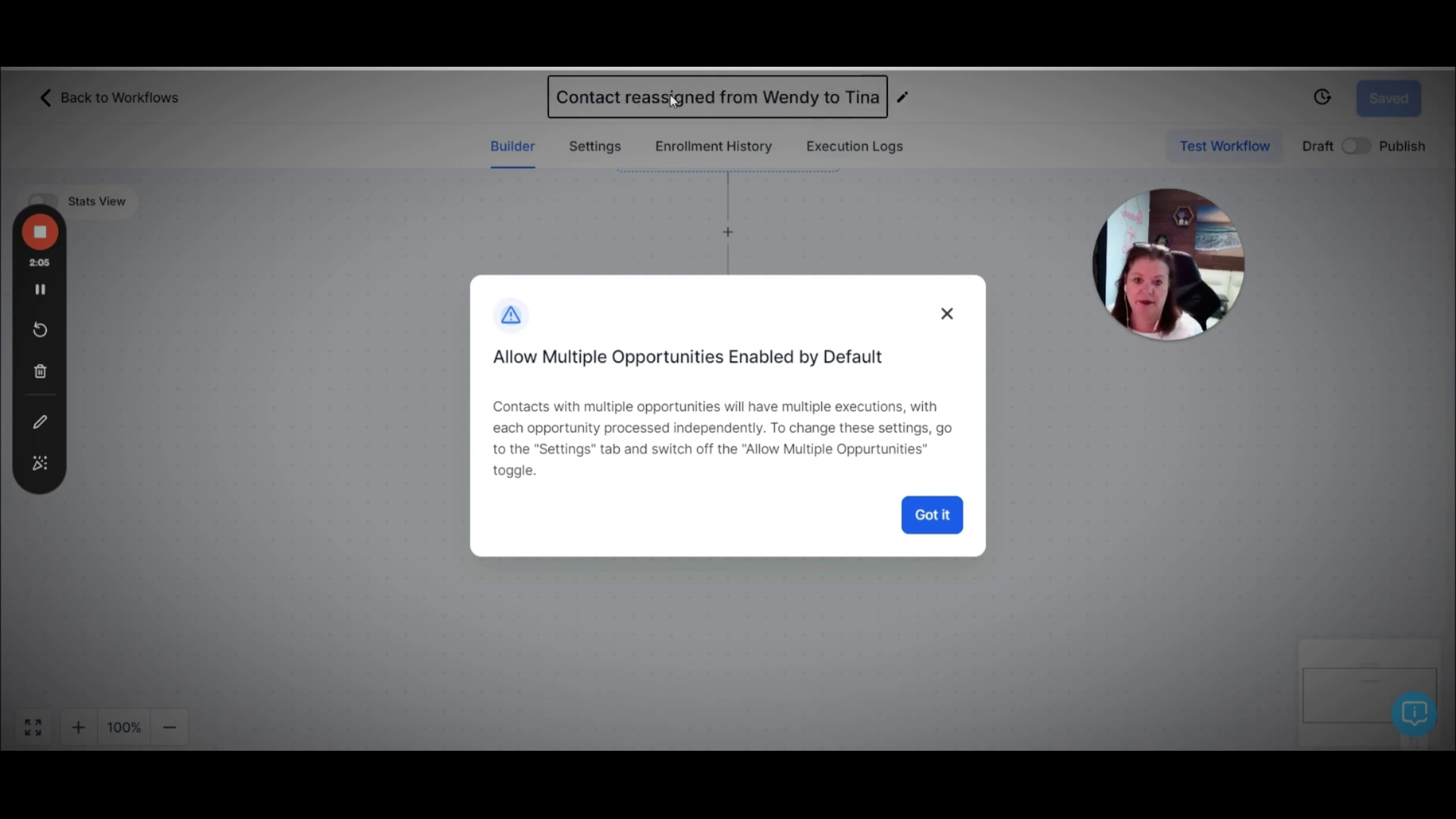
click(940, 516)
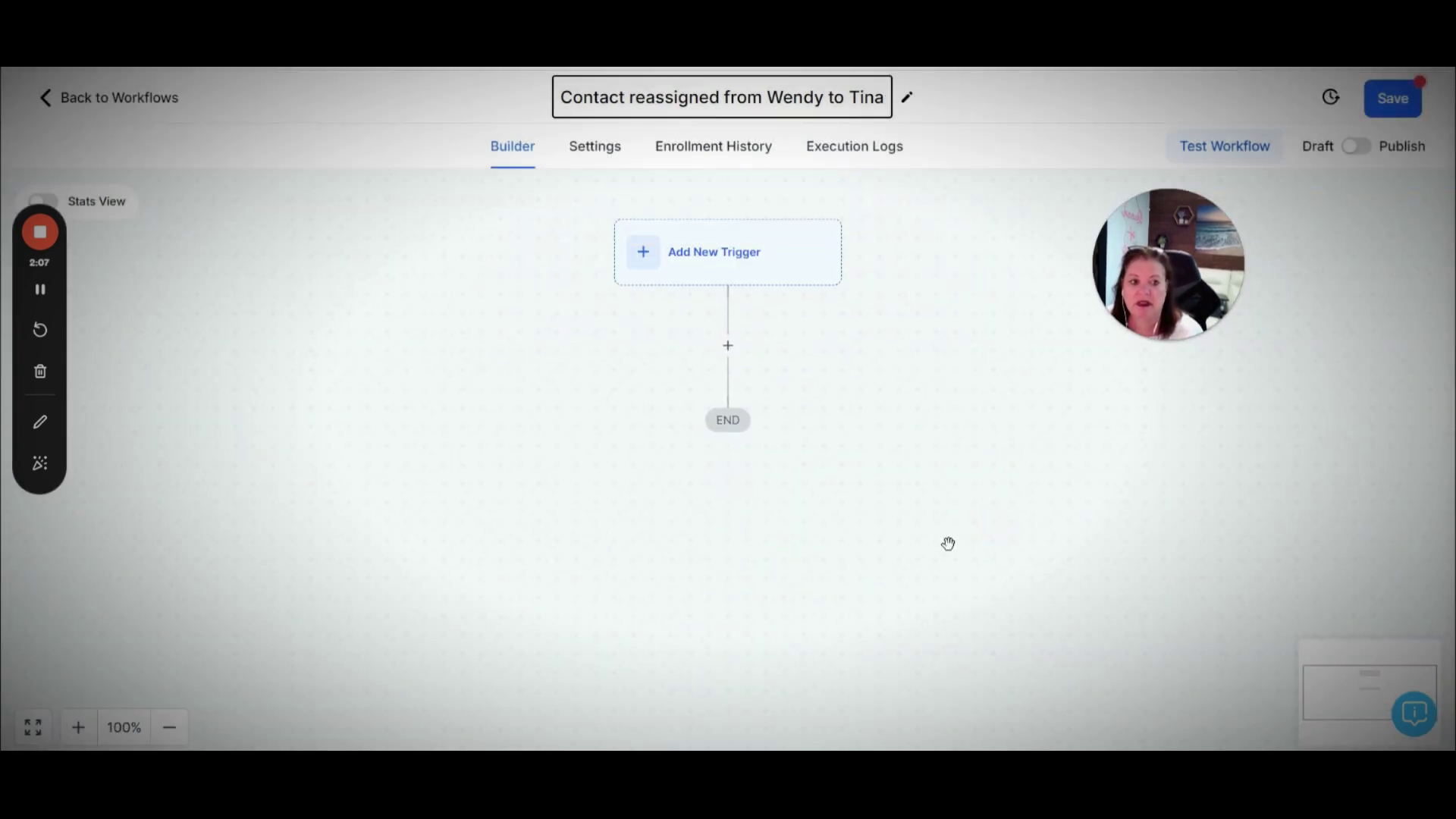
Add a Remove Assigned User action after the workflow trigger.
click(728, 346)
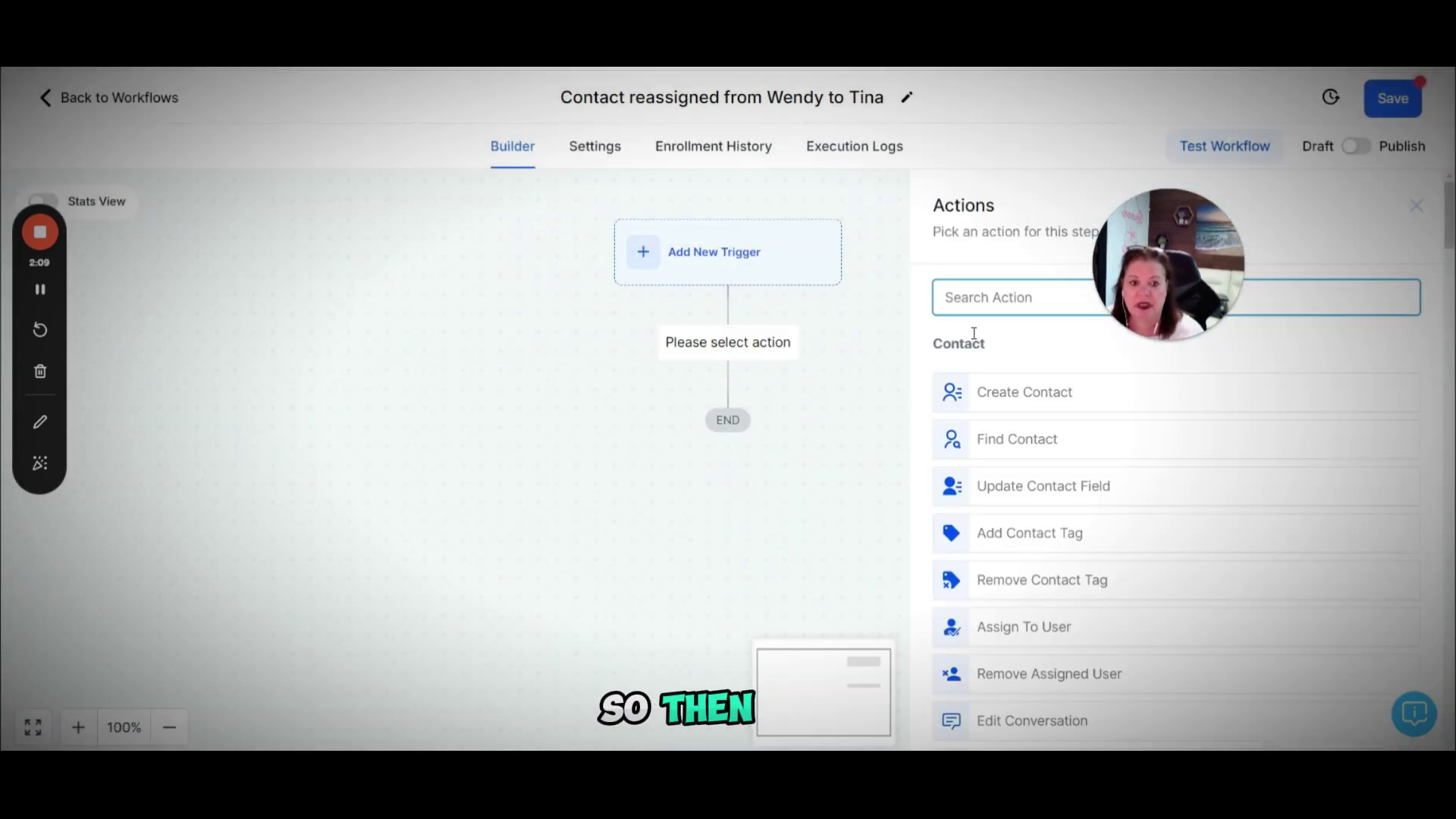
text(remo)
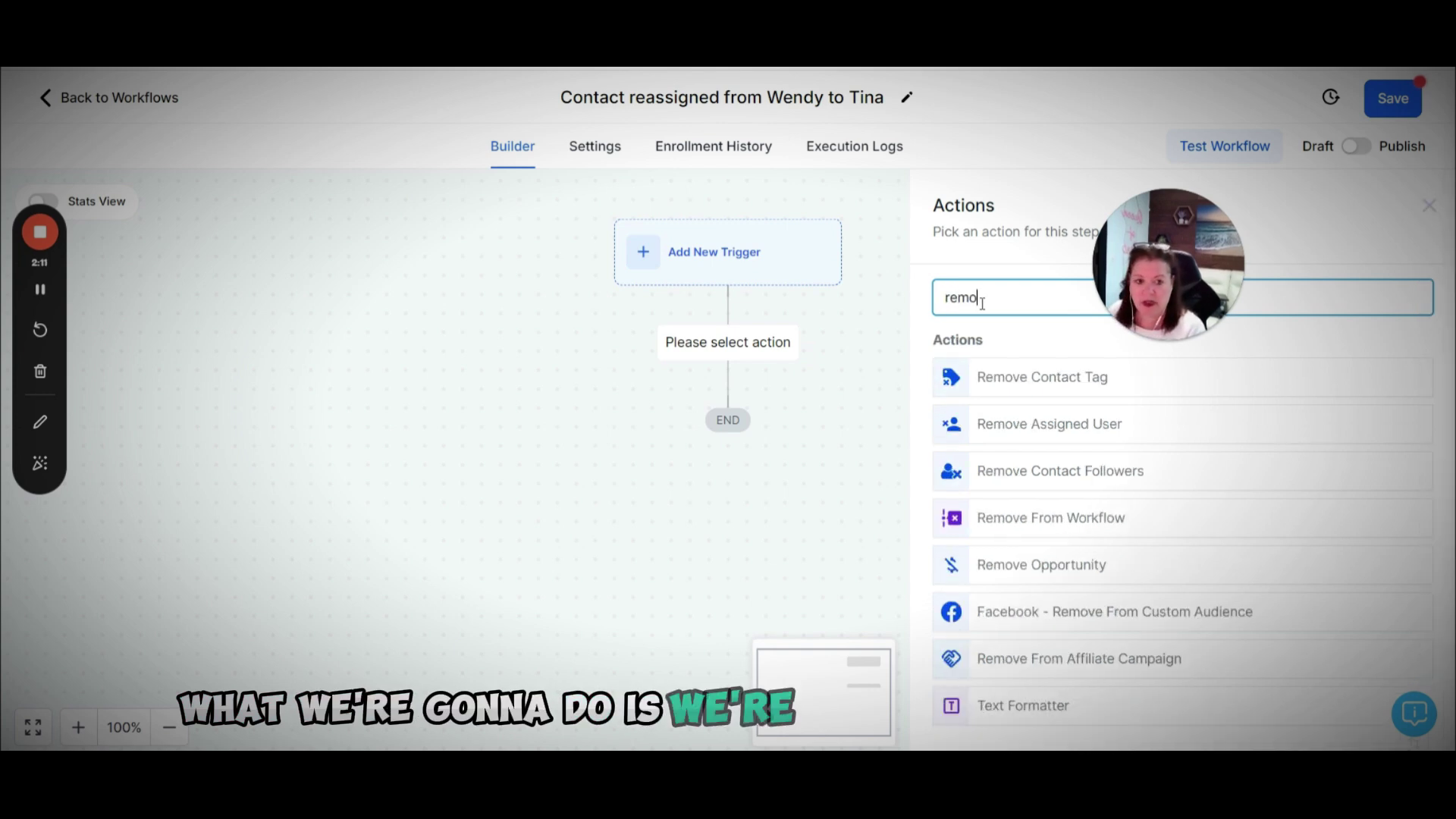
click(1066, 429)
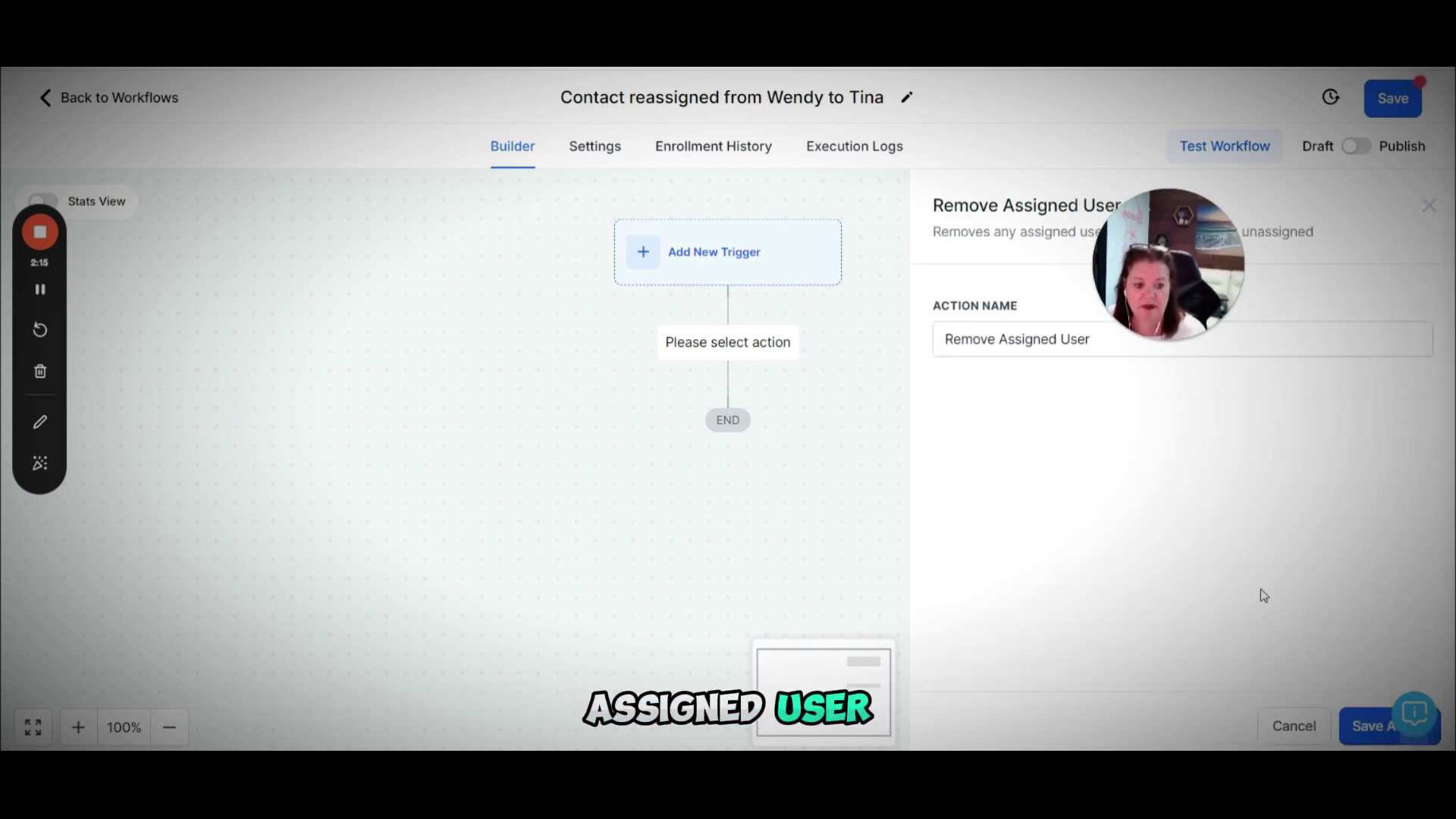
click(1352, 730)
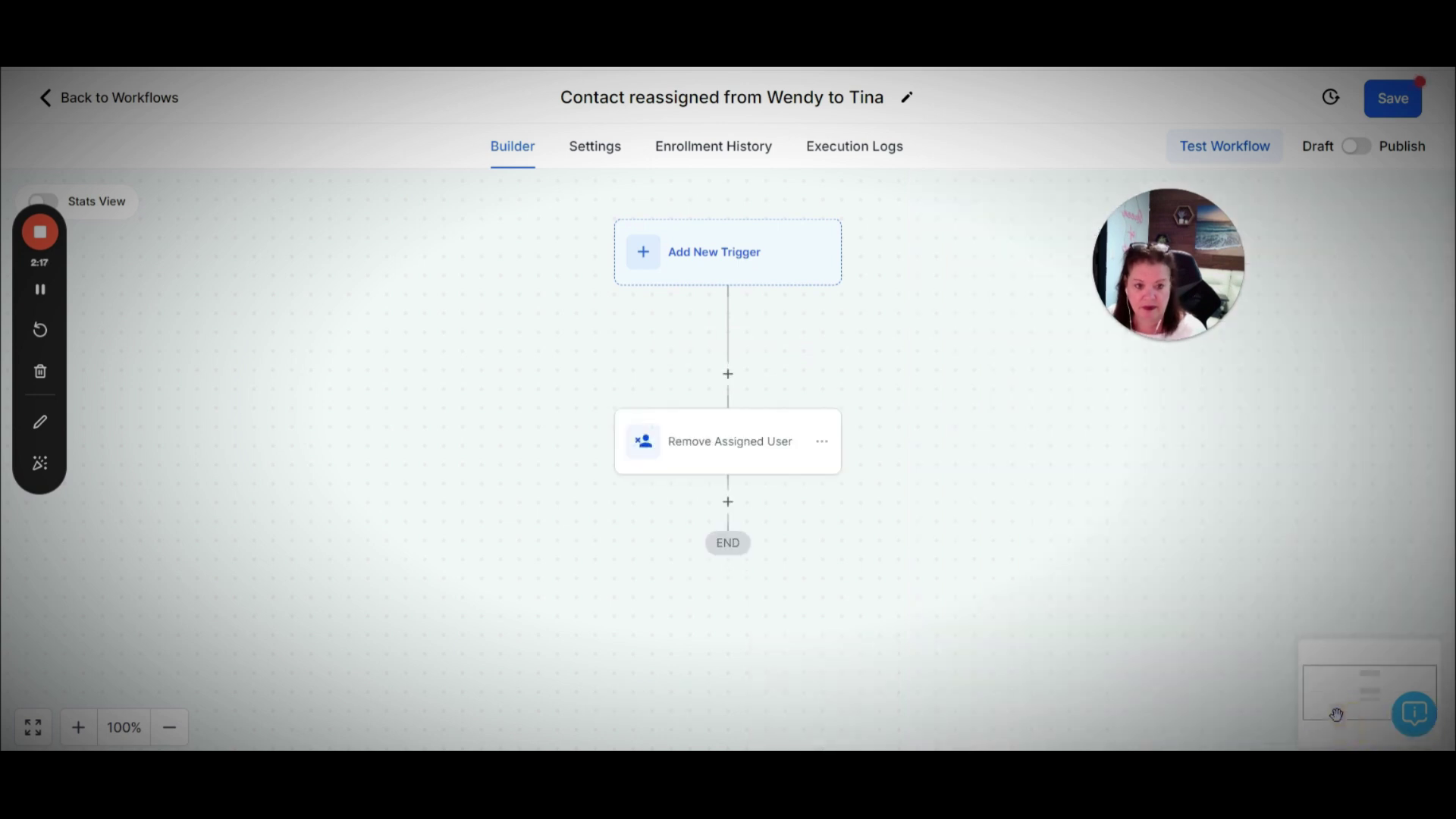
Discard the unfinished Assign User action and delete the Remove Assigned User step.
click(728, 502)
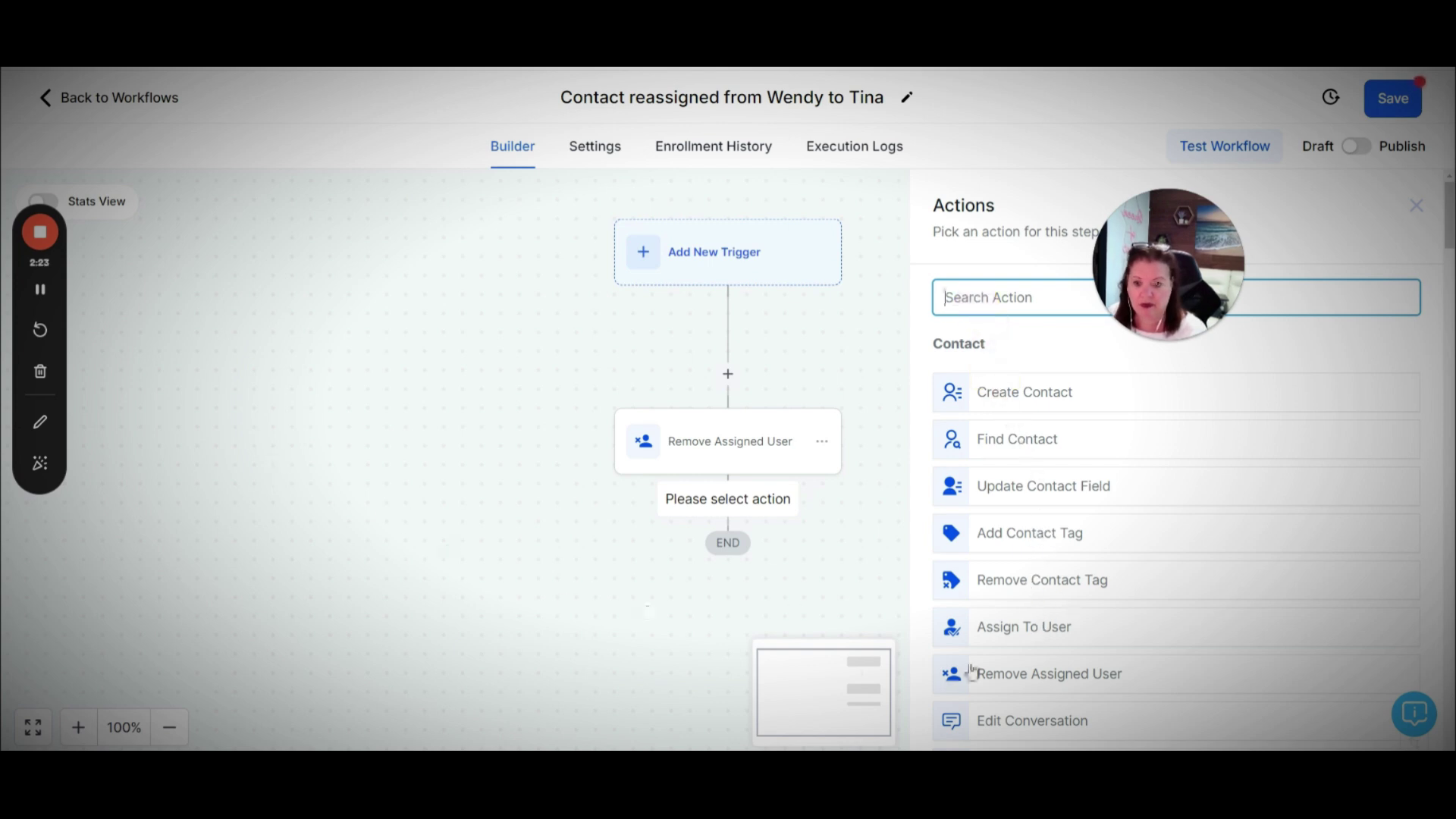
click(999, 633)
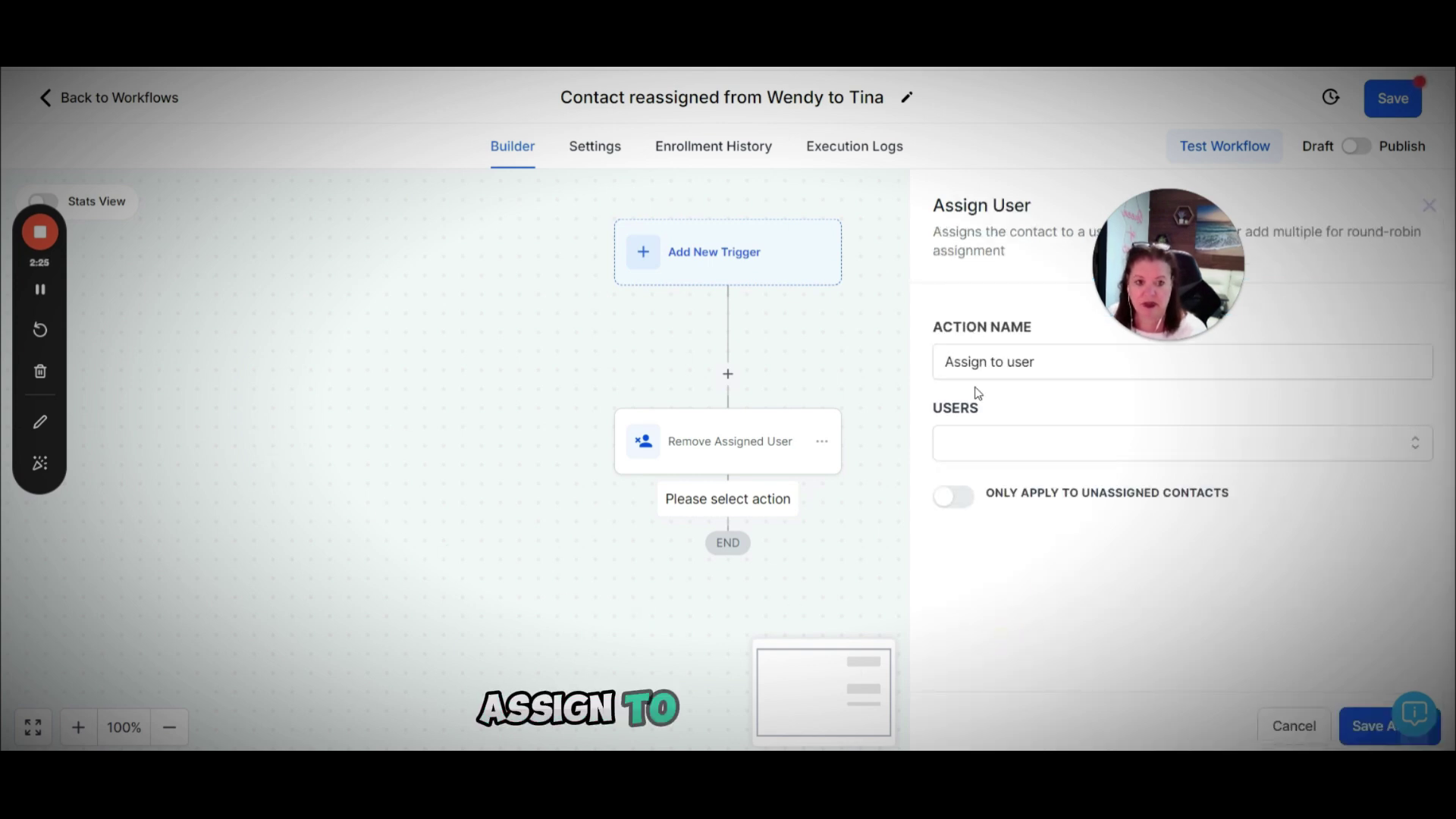
click(1293, 725)
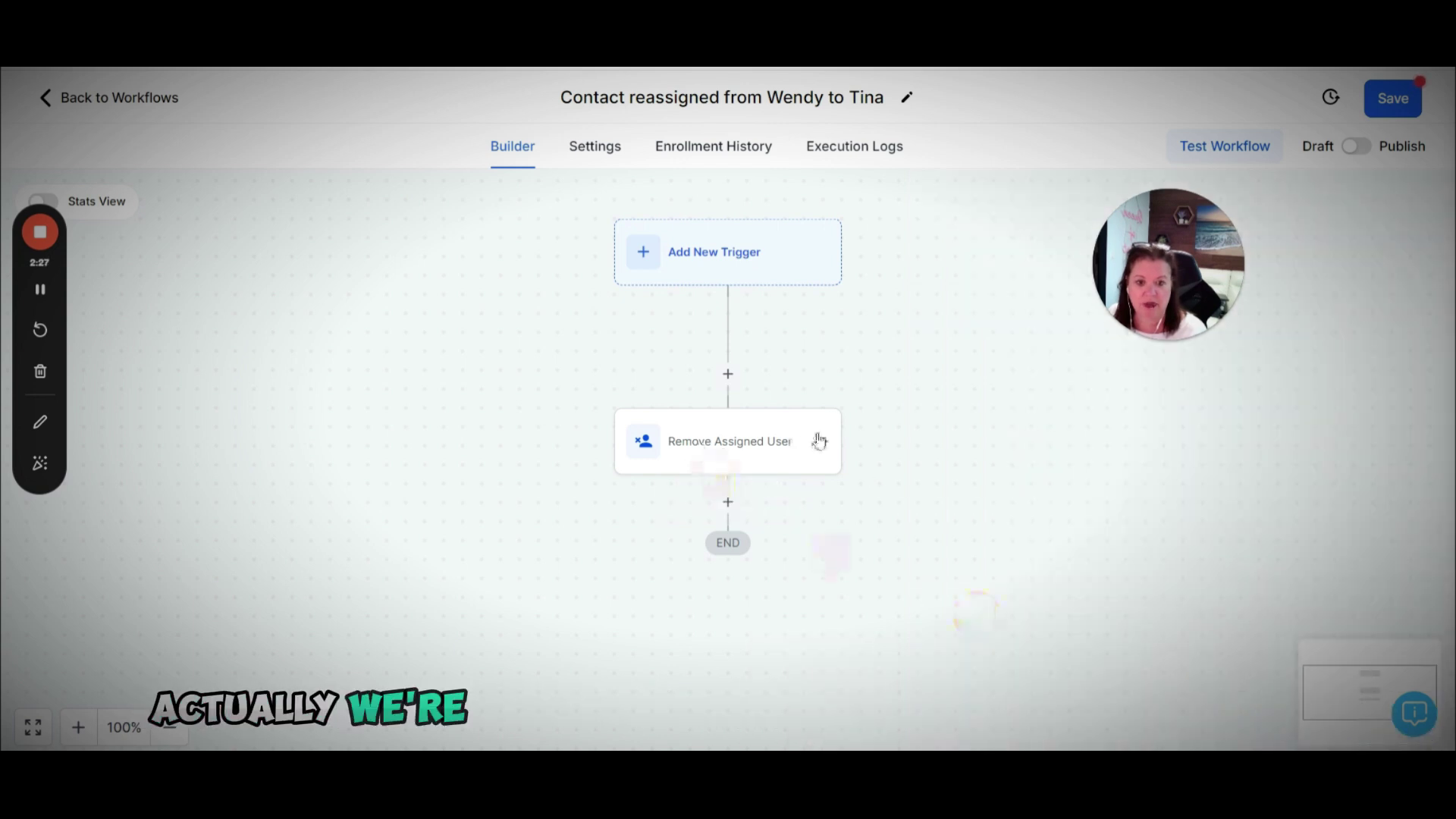
click(821, 441)
click(932, 585)
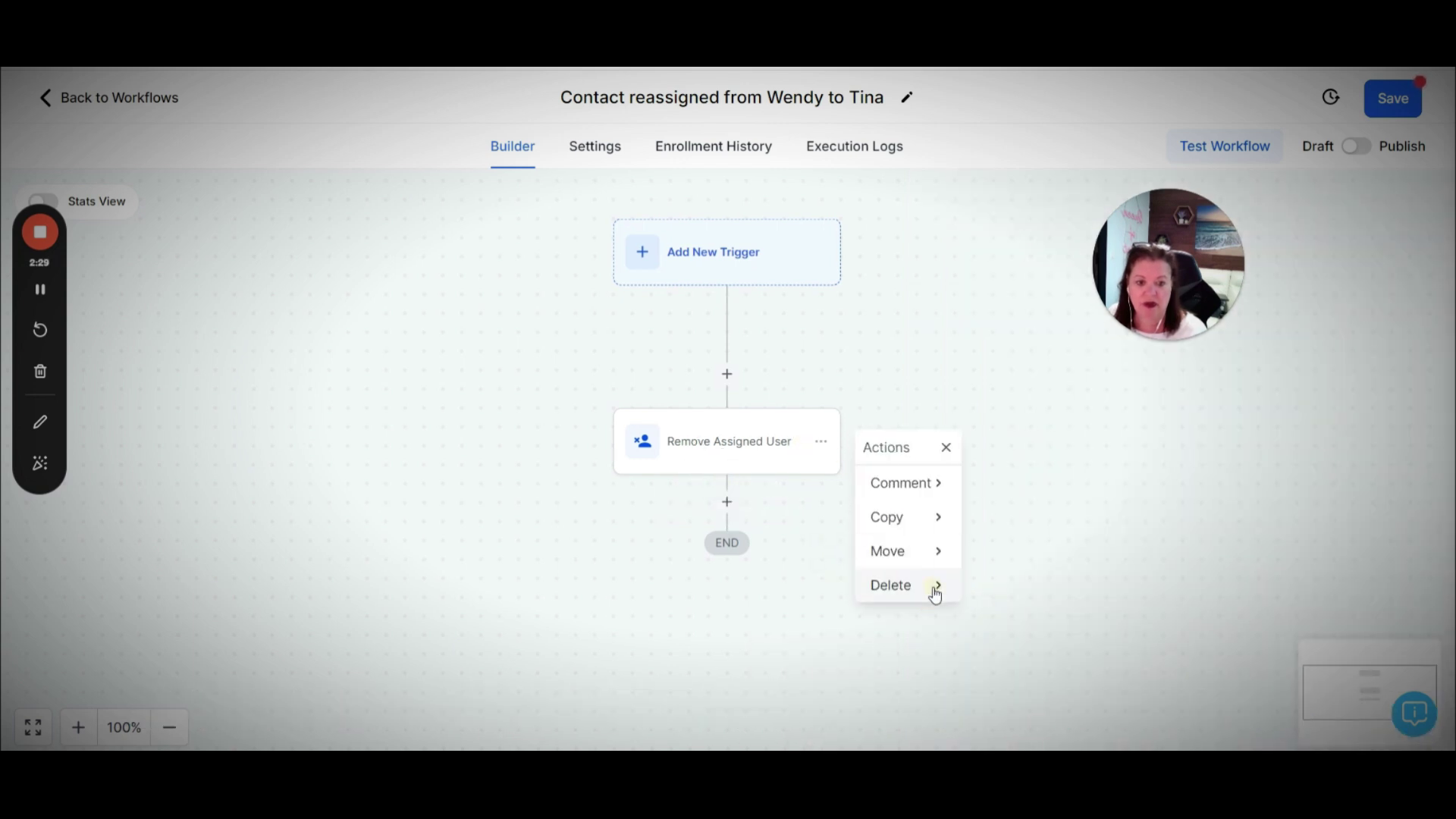
click(1004, 487)
Confirm the deletion, then add and save an Assign To User action for the receiving user.
click(928, 473)
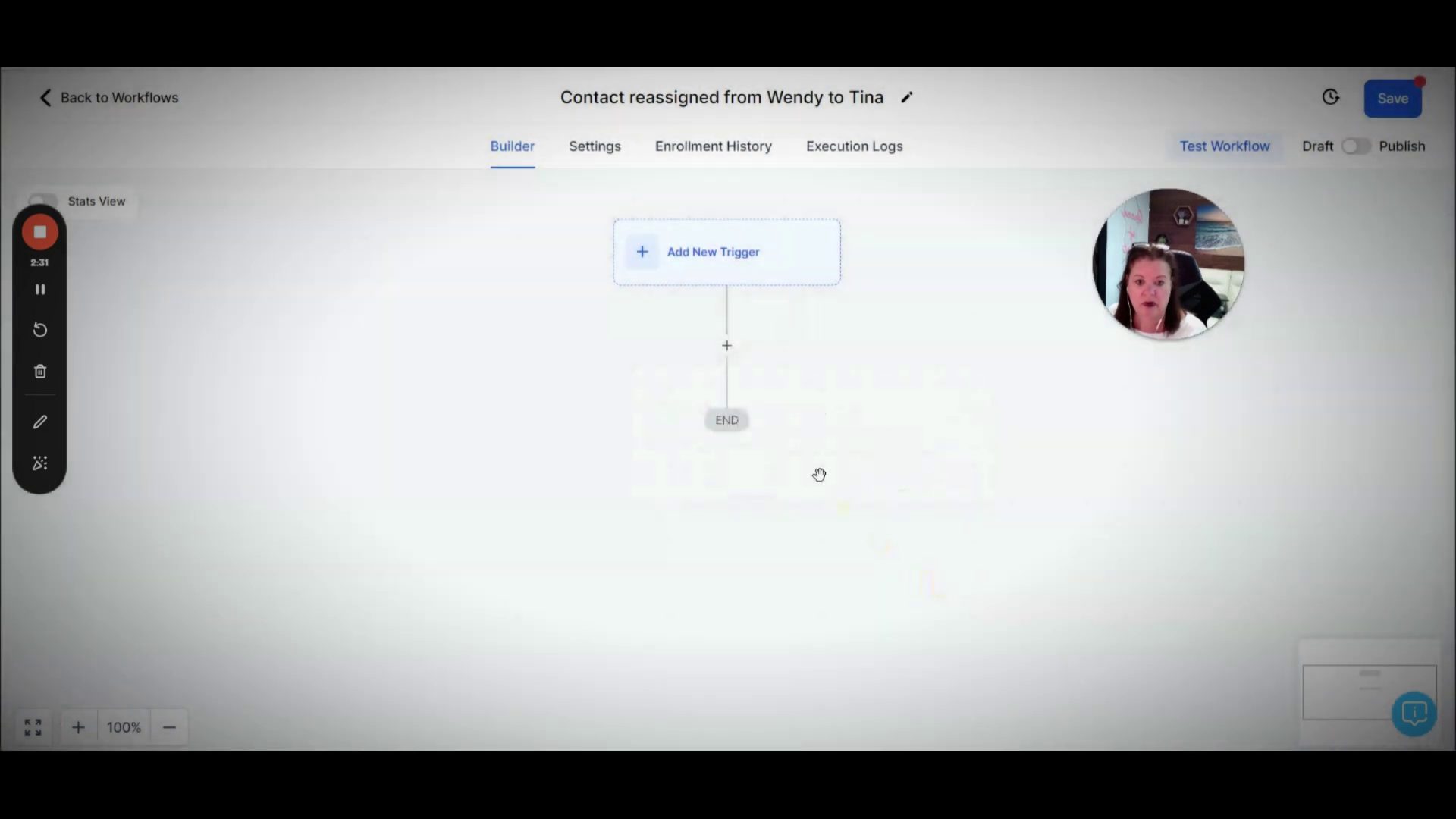
click(728, 348)
text(ass)
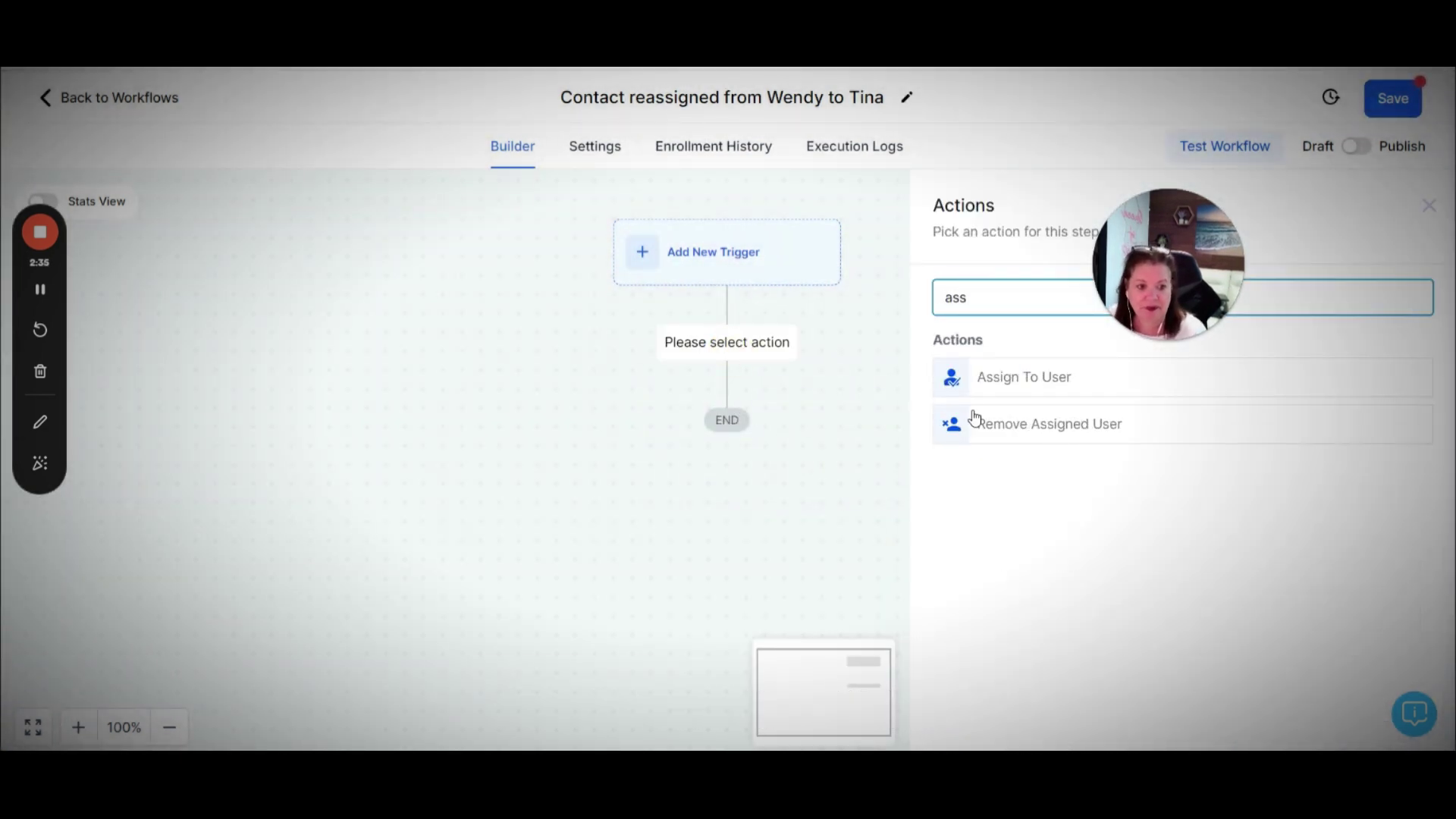
click(1016, 381)
click(970, 442)
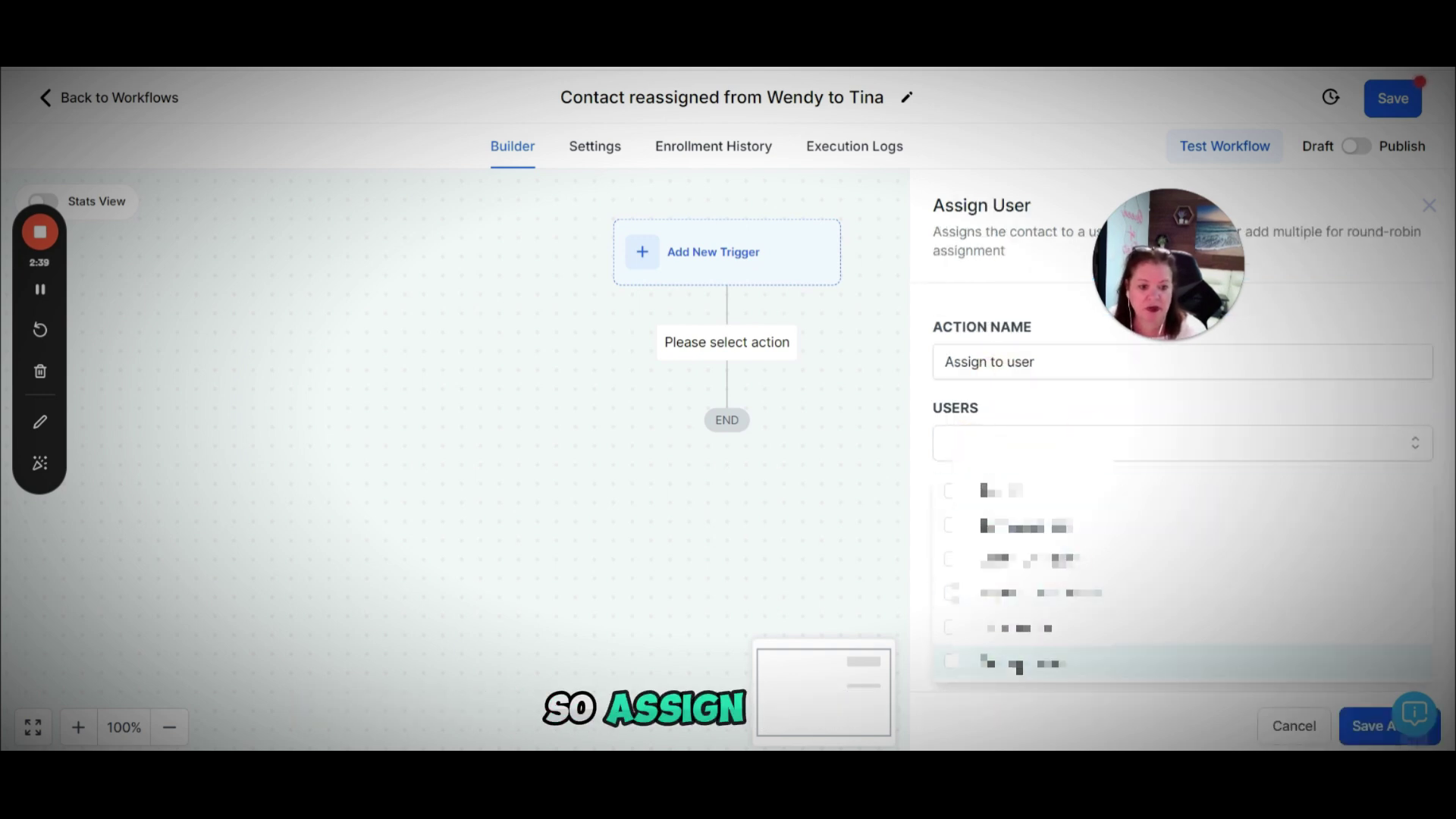
click(1008, 627)
click(1095, 422)
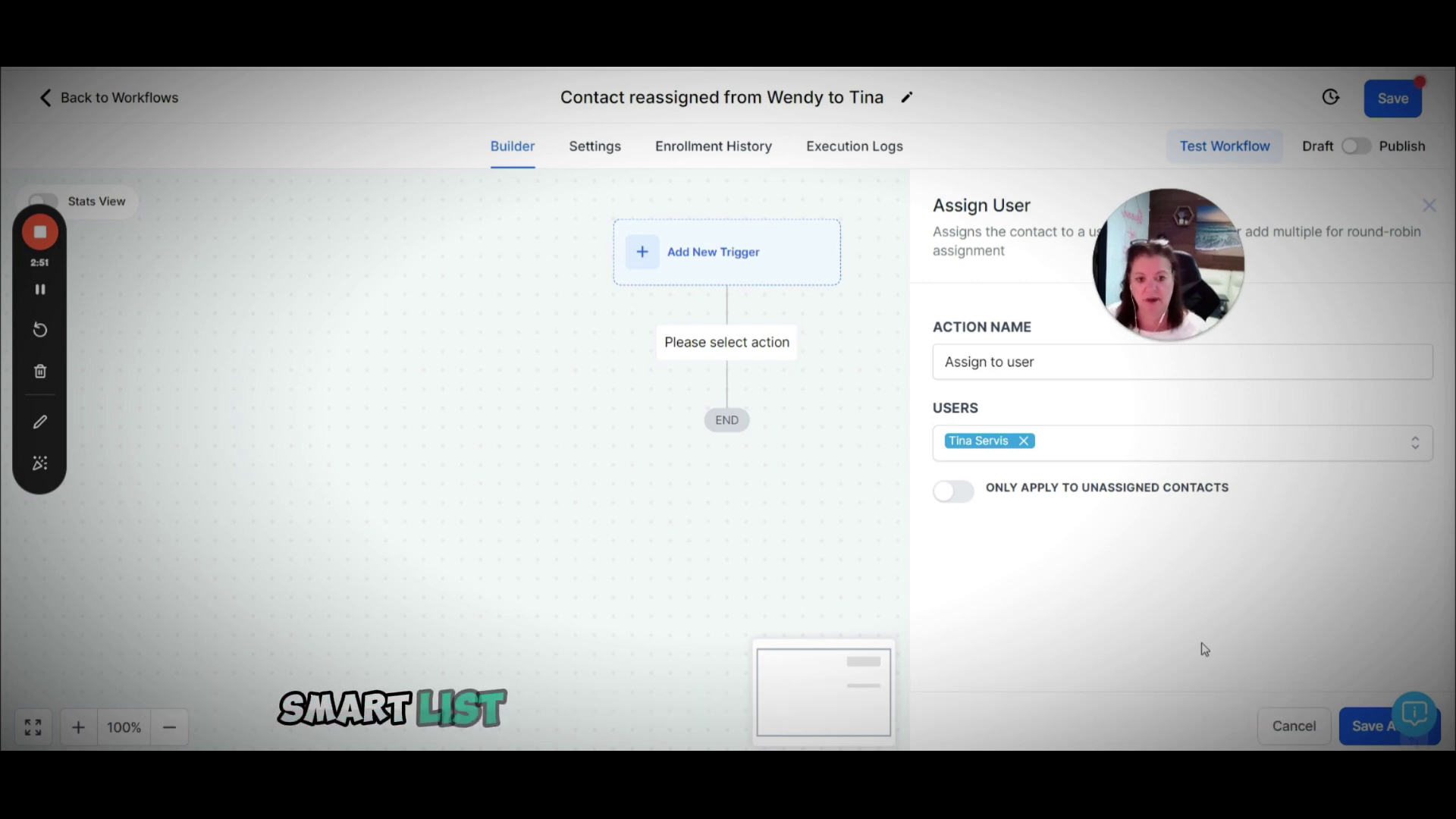
click(1364, 727)
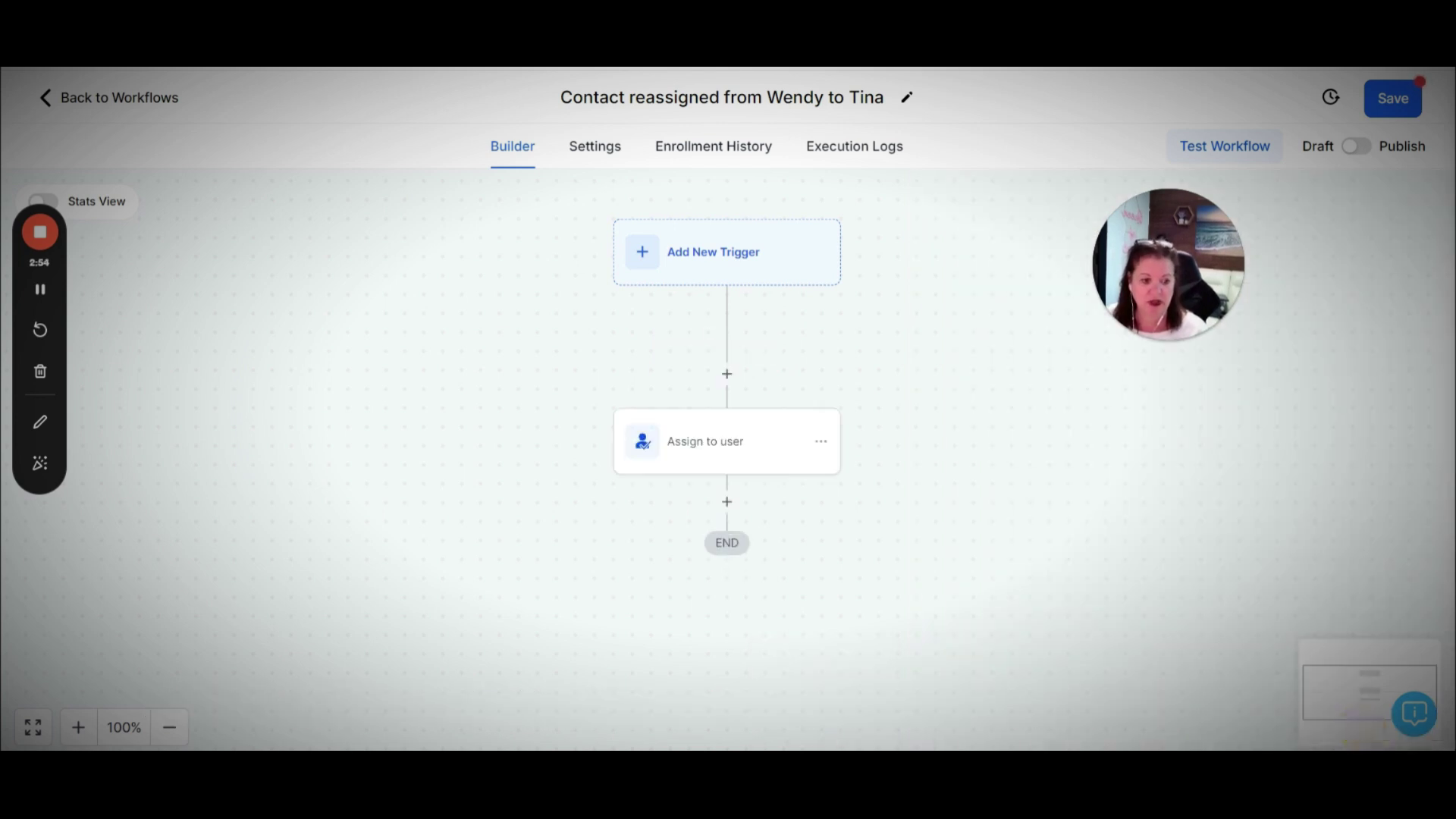
Save the workflow as Published and go back to the Workflow List.
click(1392, 100)
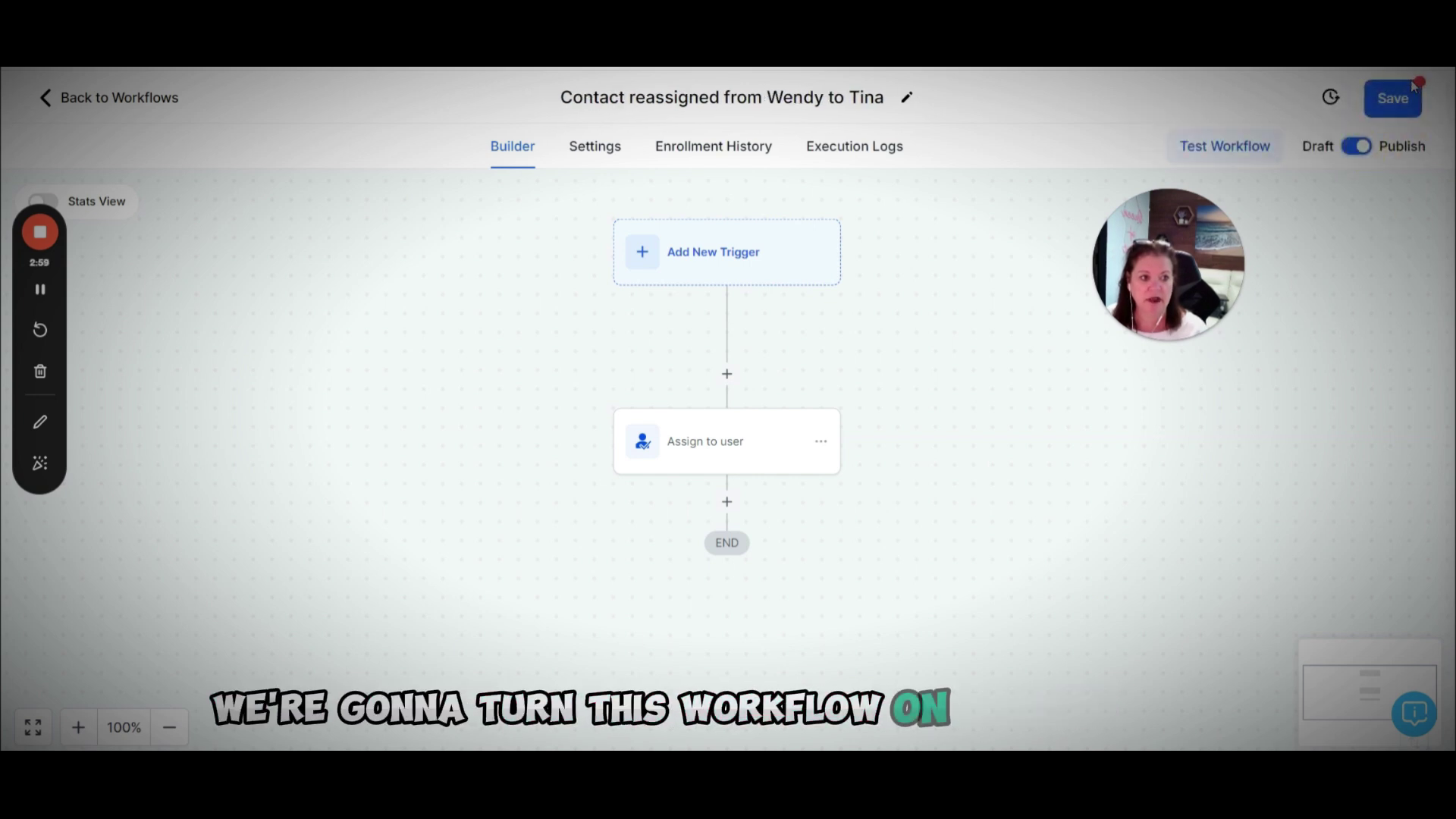
click(1397, 99)
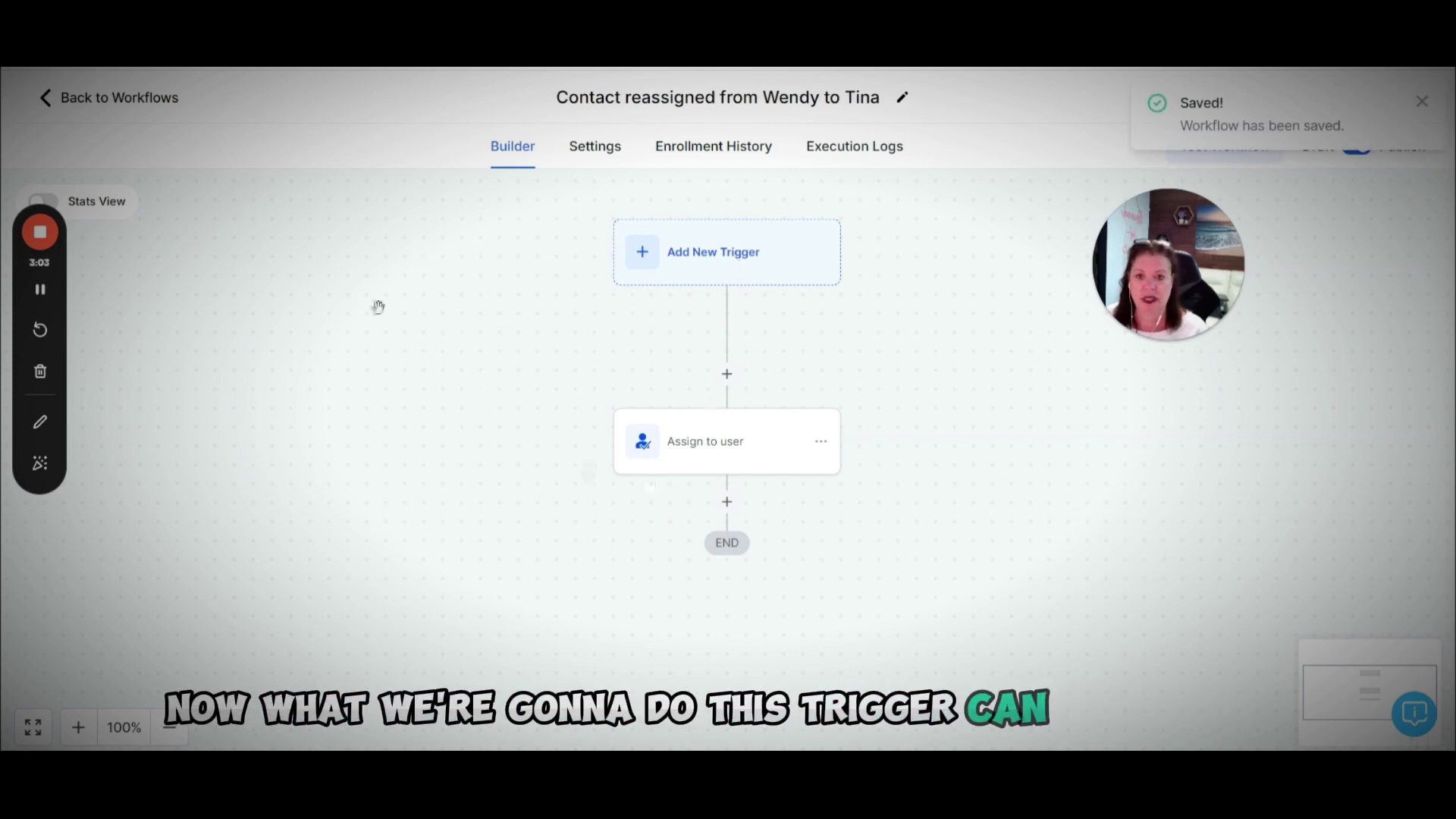
click(45, 97)
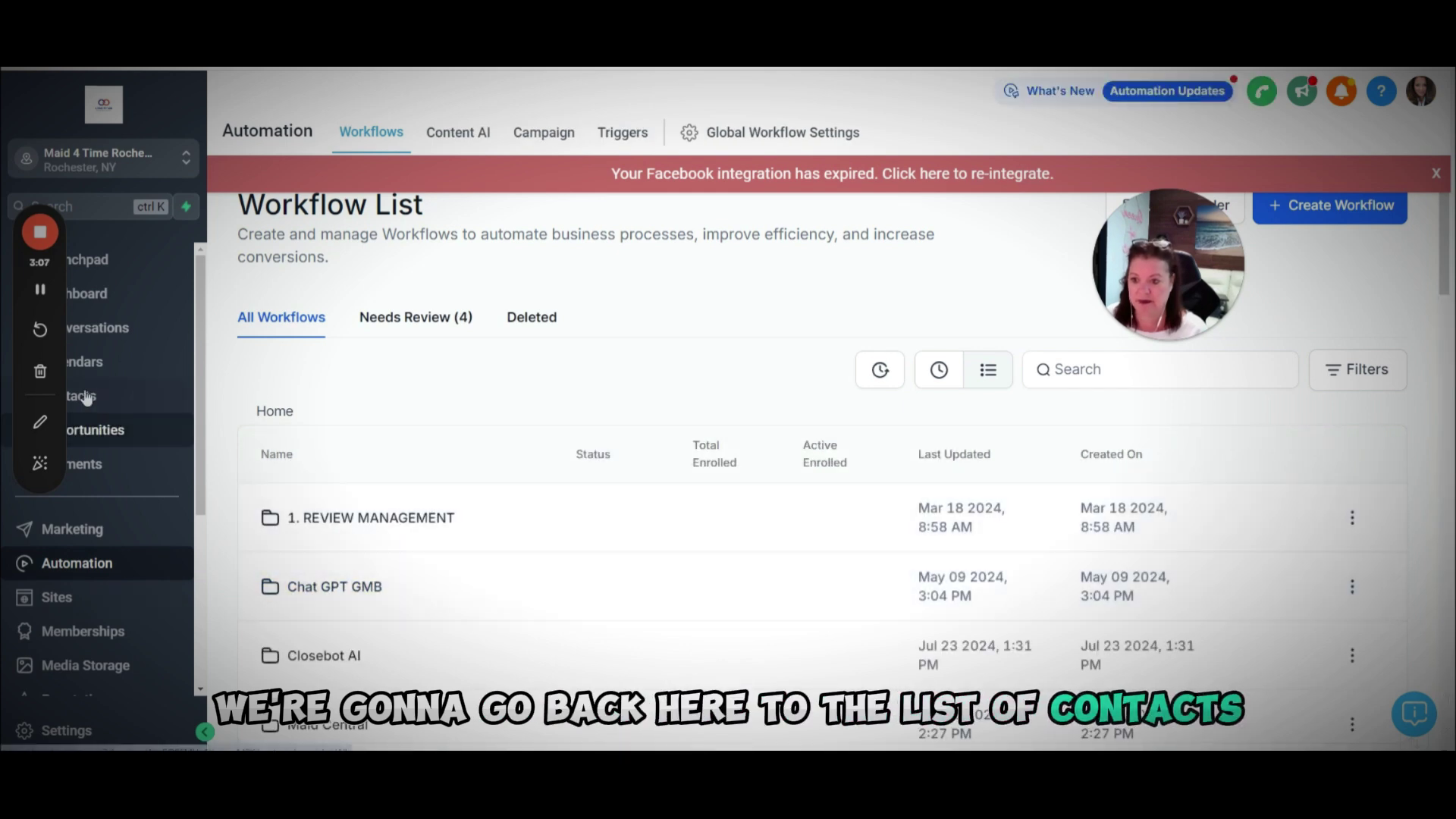
Open the departing user's assigned-contacts smart list and select all 65 of its records.
click(83, 395)
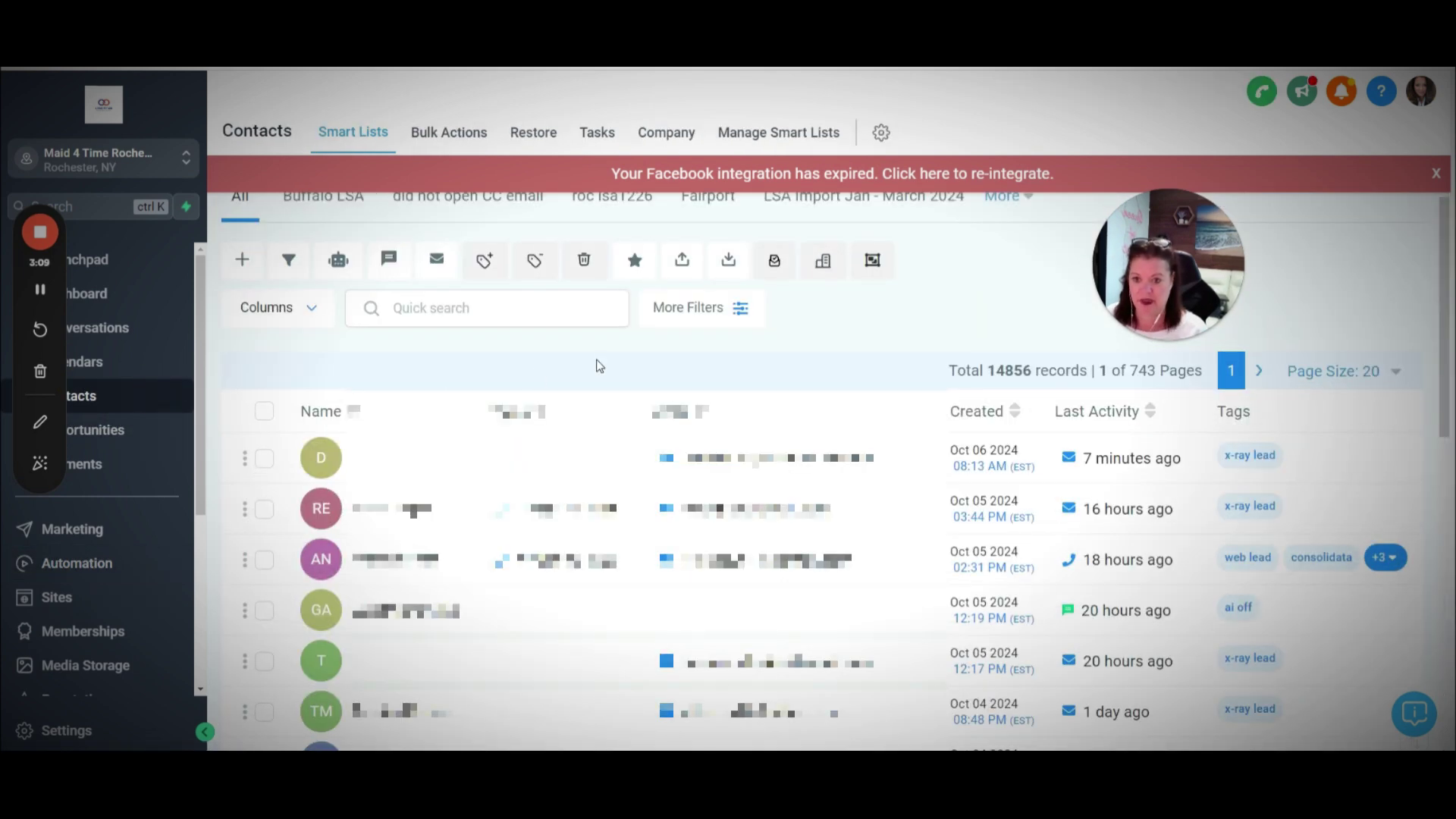
click(1435, 174)
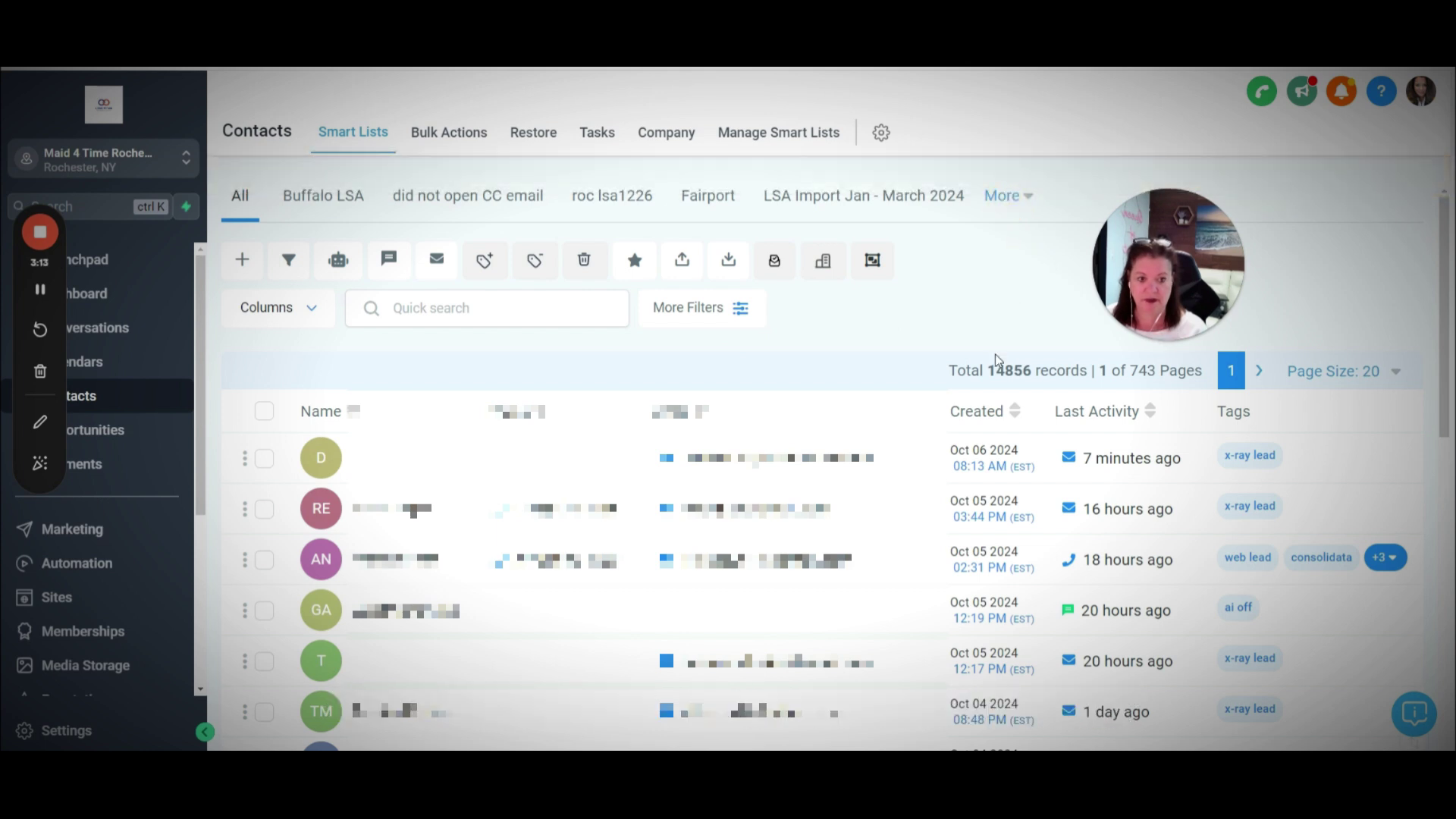
click(1009, 197)
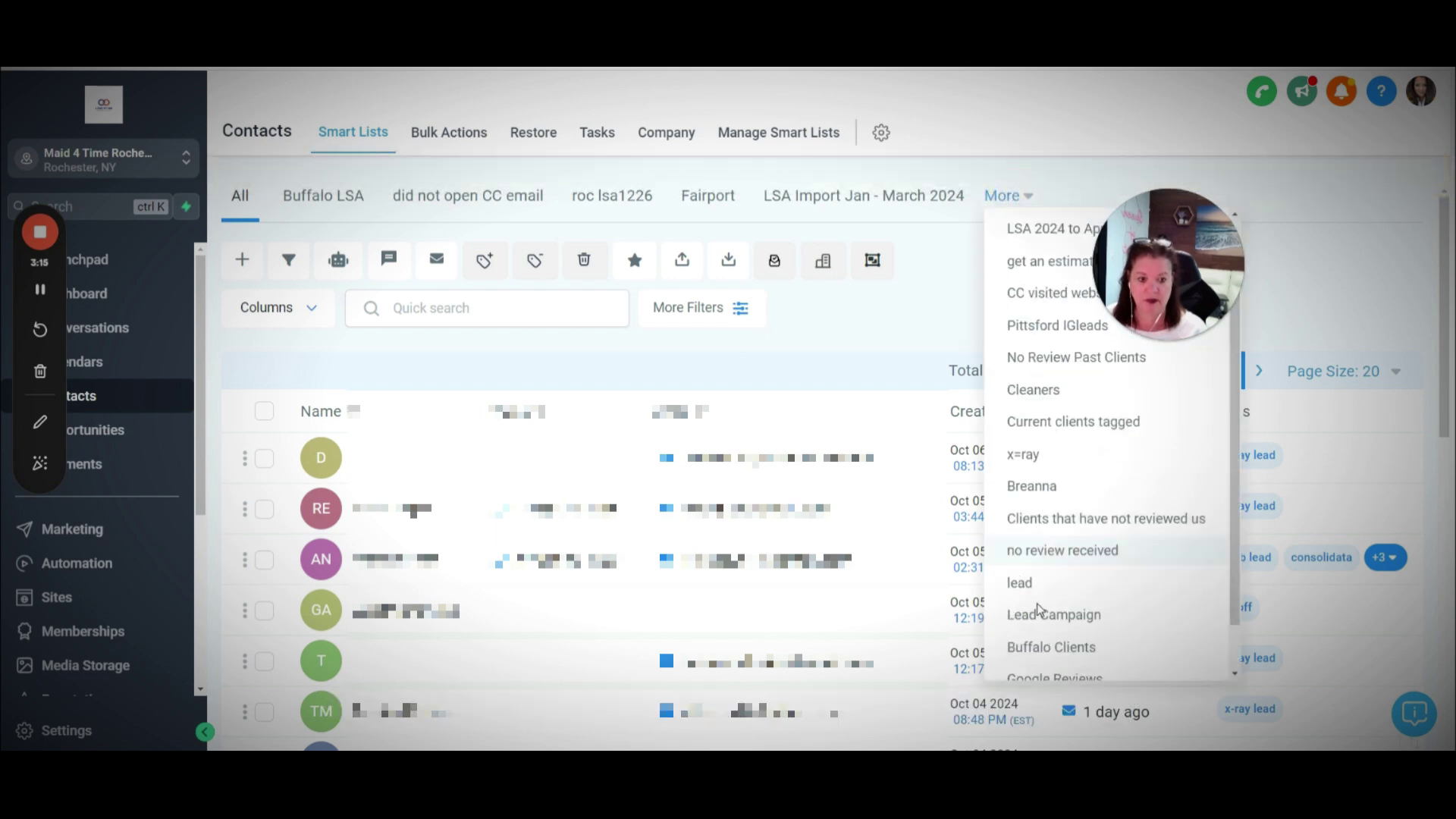
scroll(1042, 614, down, 2)
click(1063, 639)
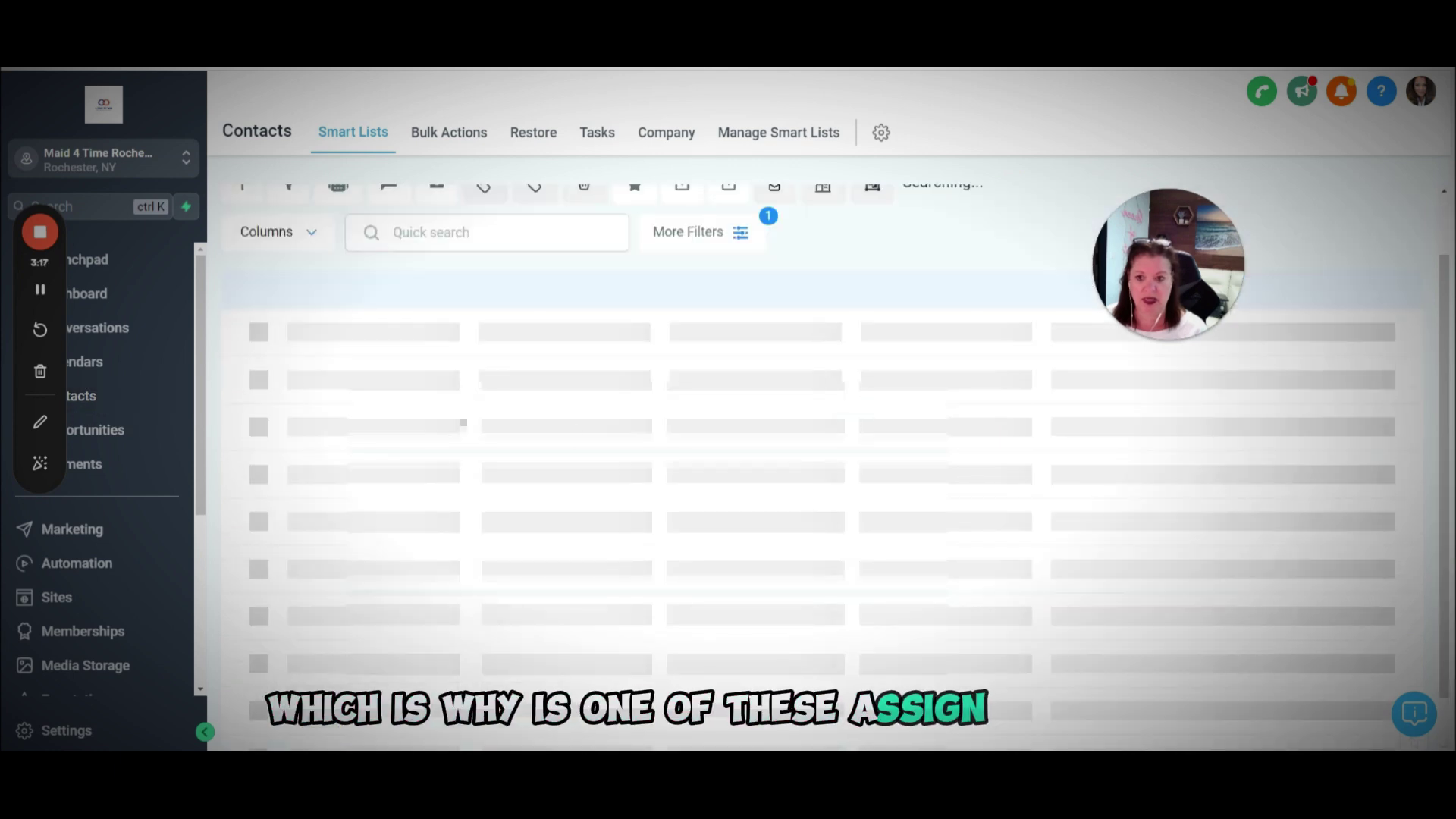
click(264, 335)
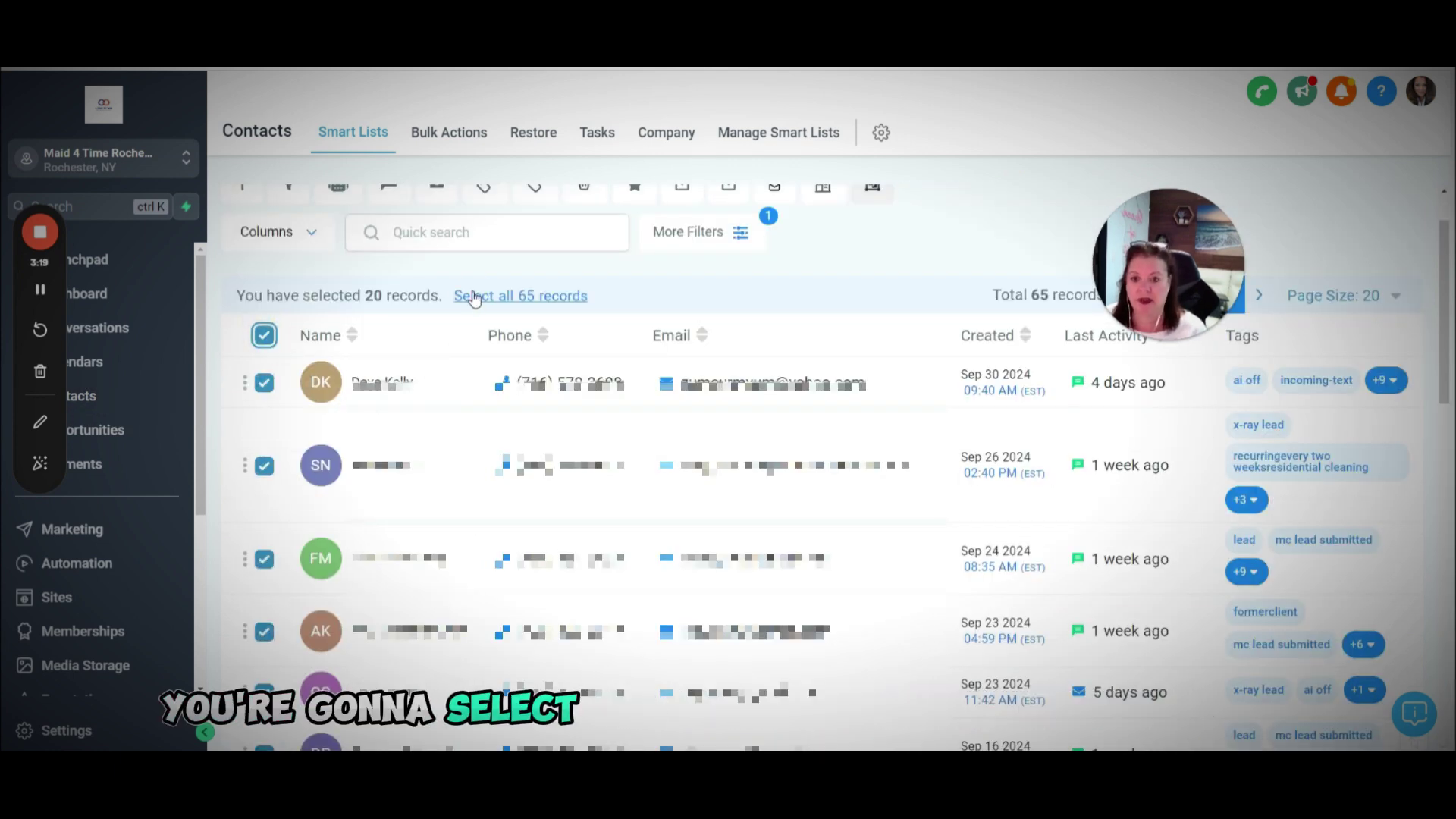
click(523, 296)
scroll(710, 415, up, 2)
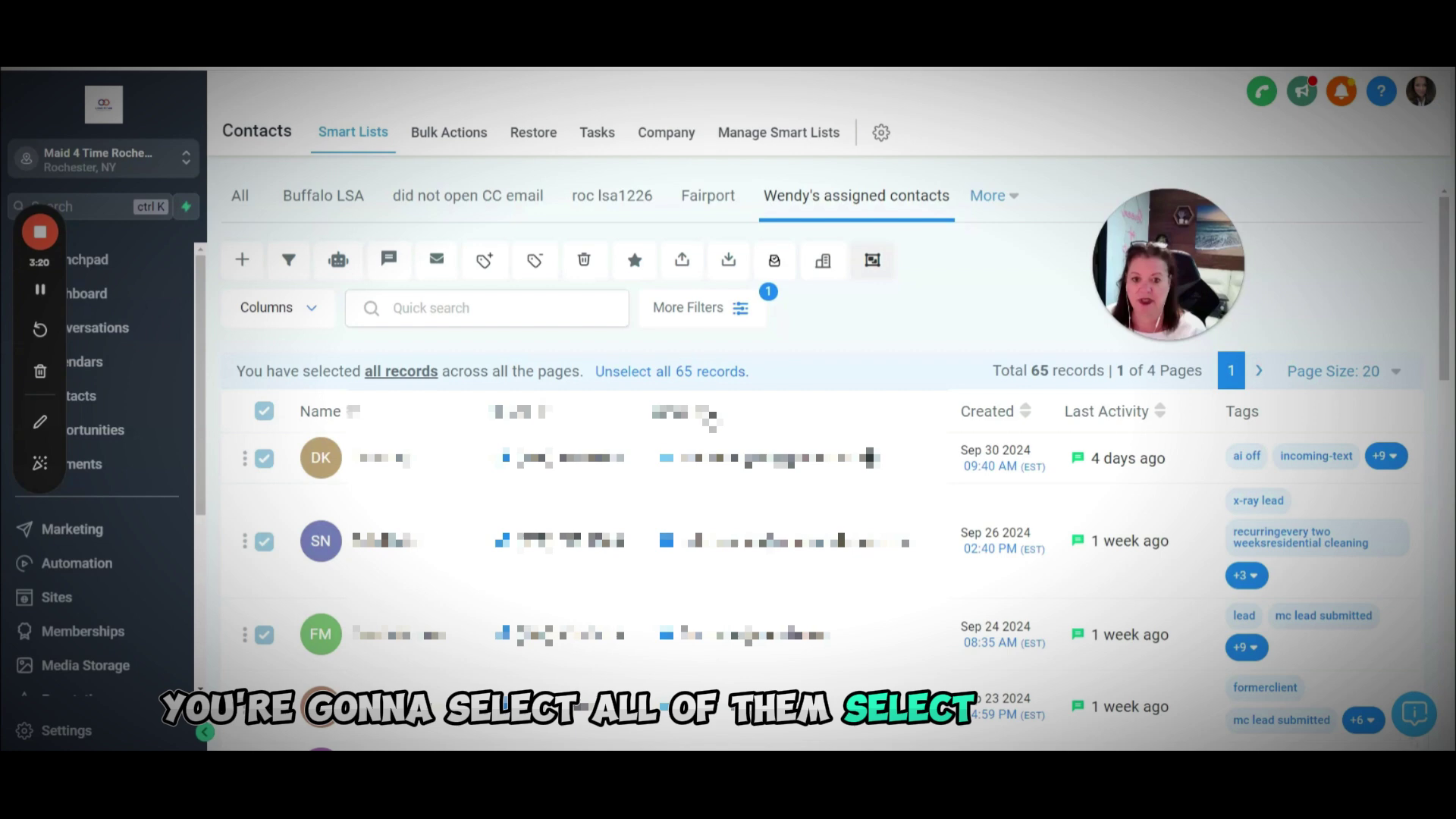
In Add to Automation, choose the reassignment workflow and type a reassignment description as the Action.
click(336, 265)
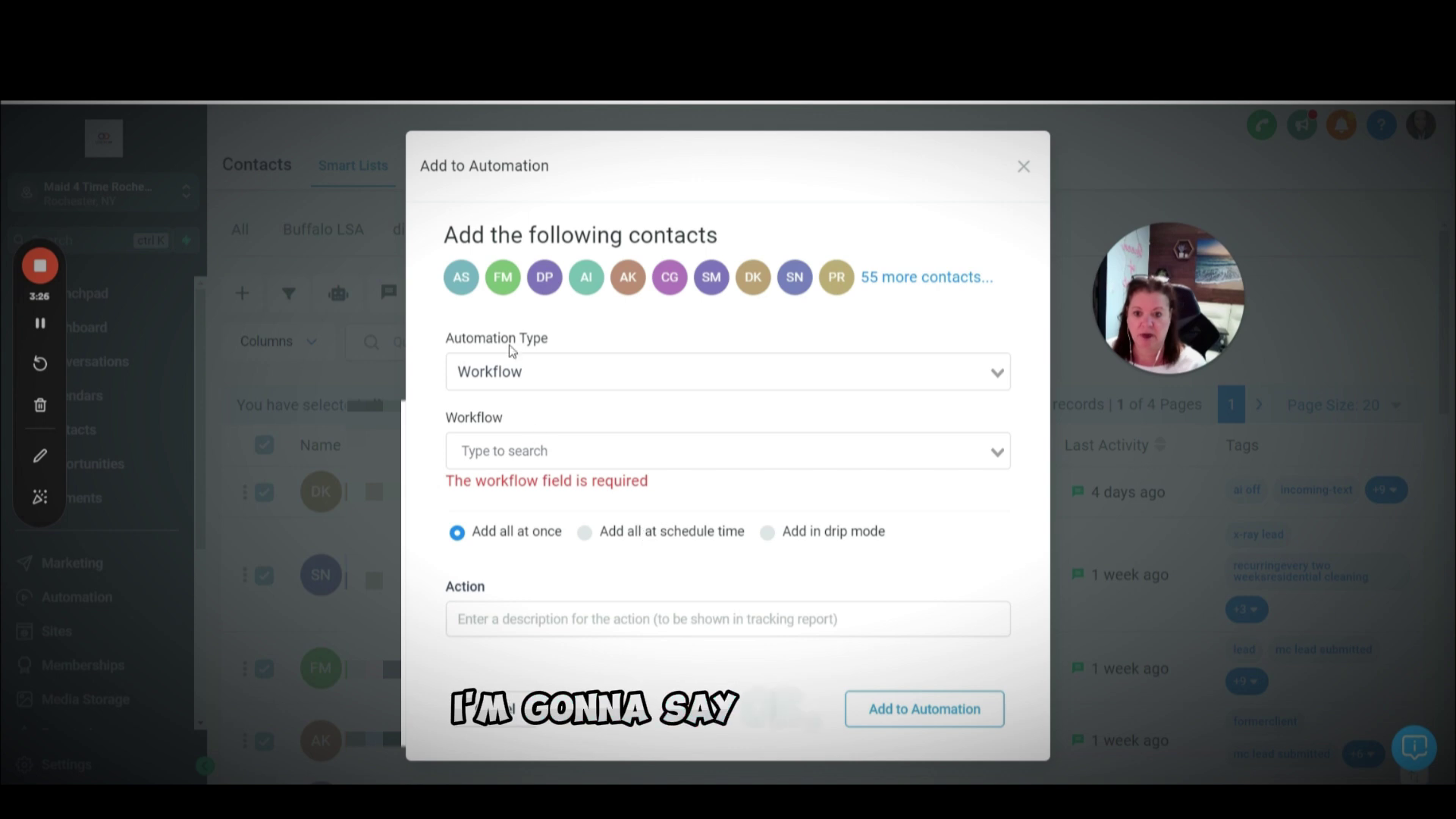
click(518, 452)
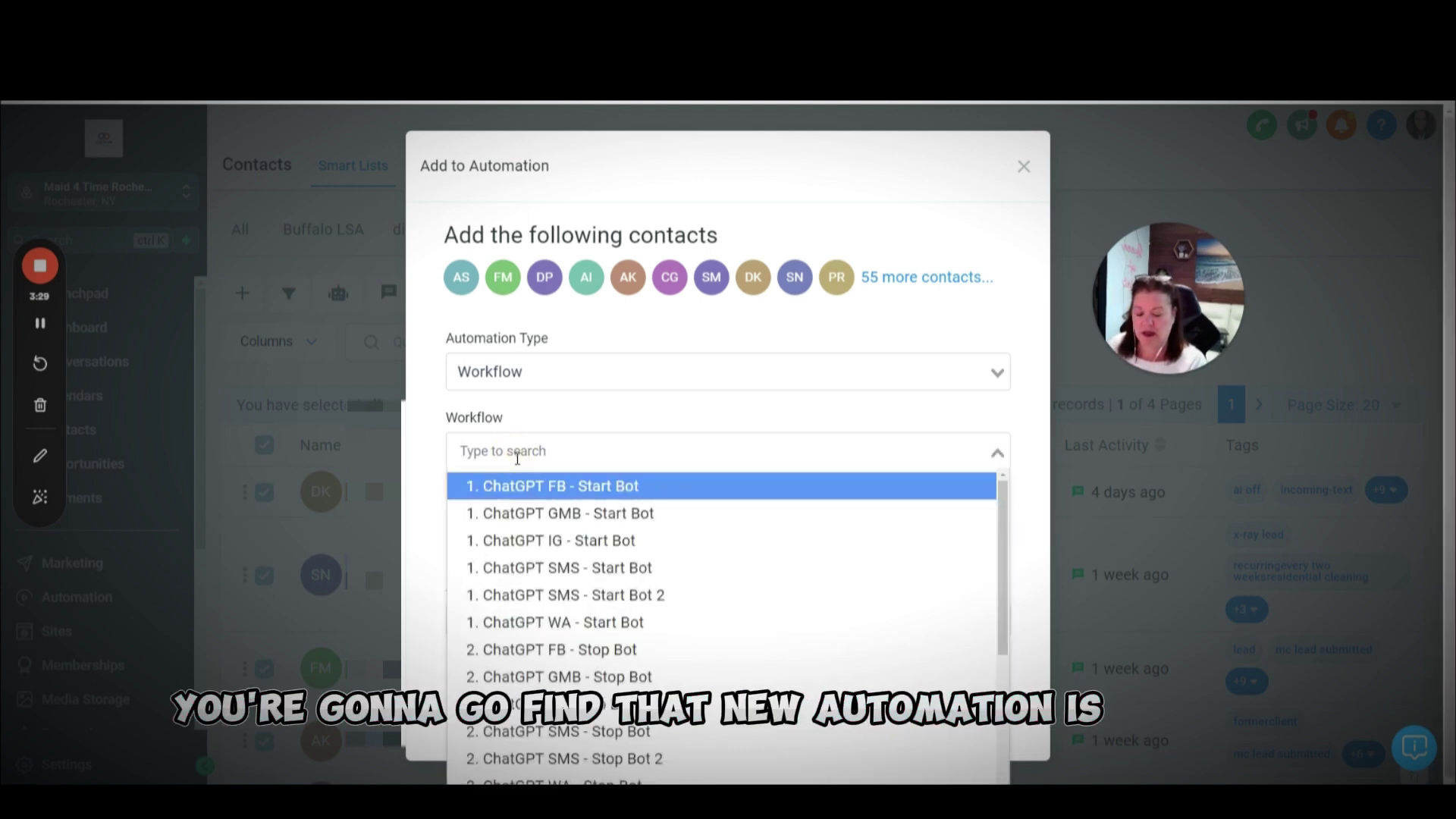
text(contact)
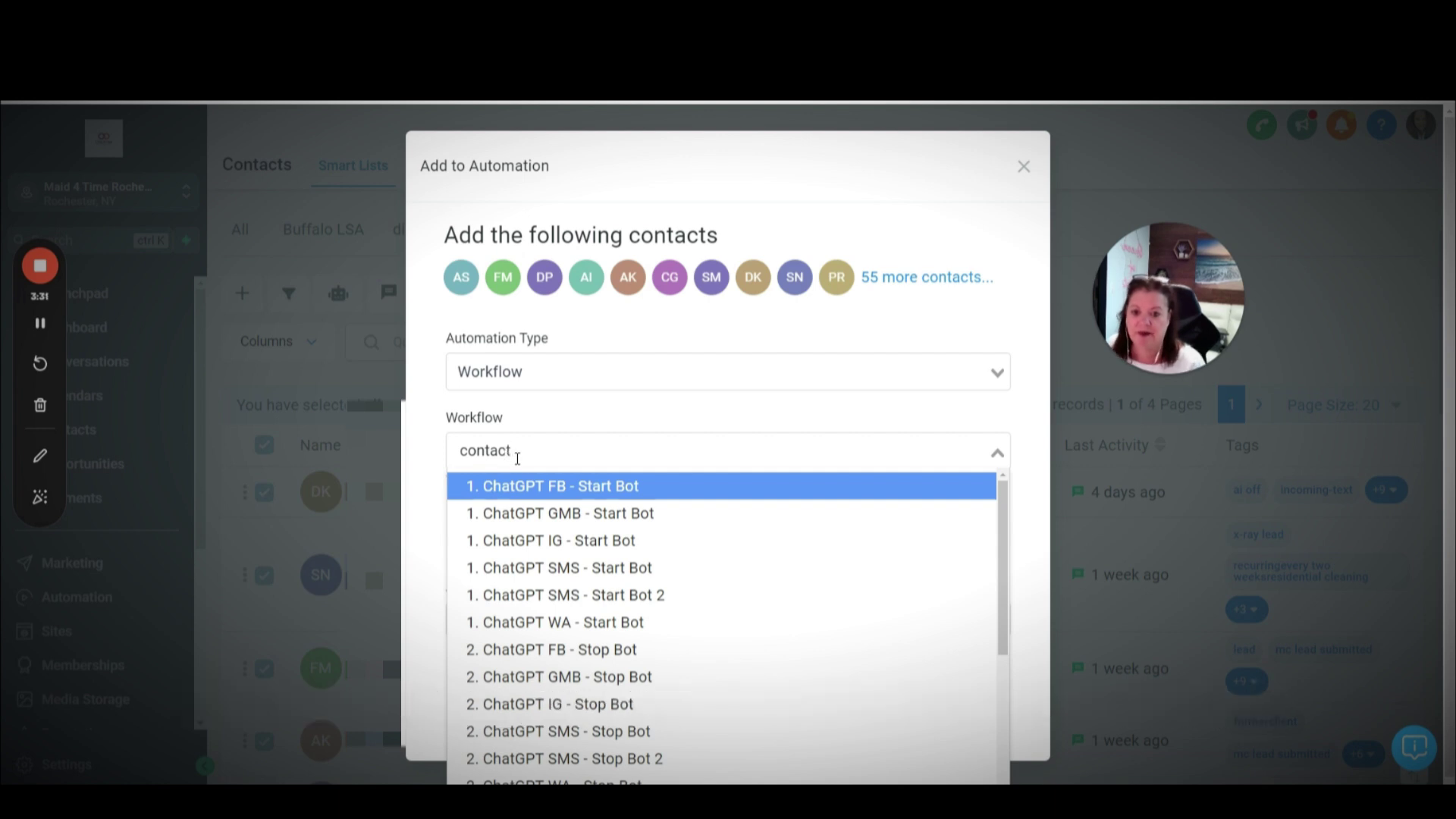
click(561, 487)
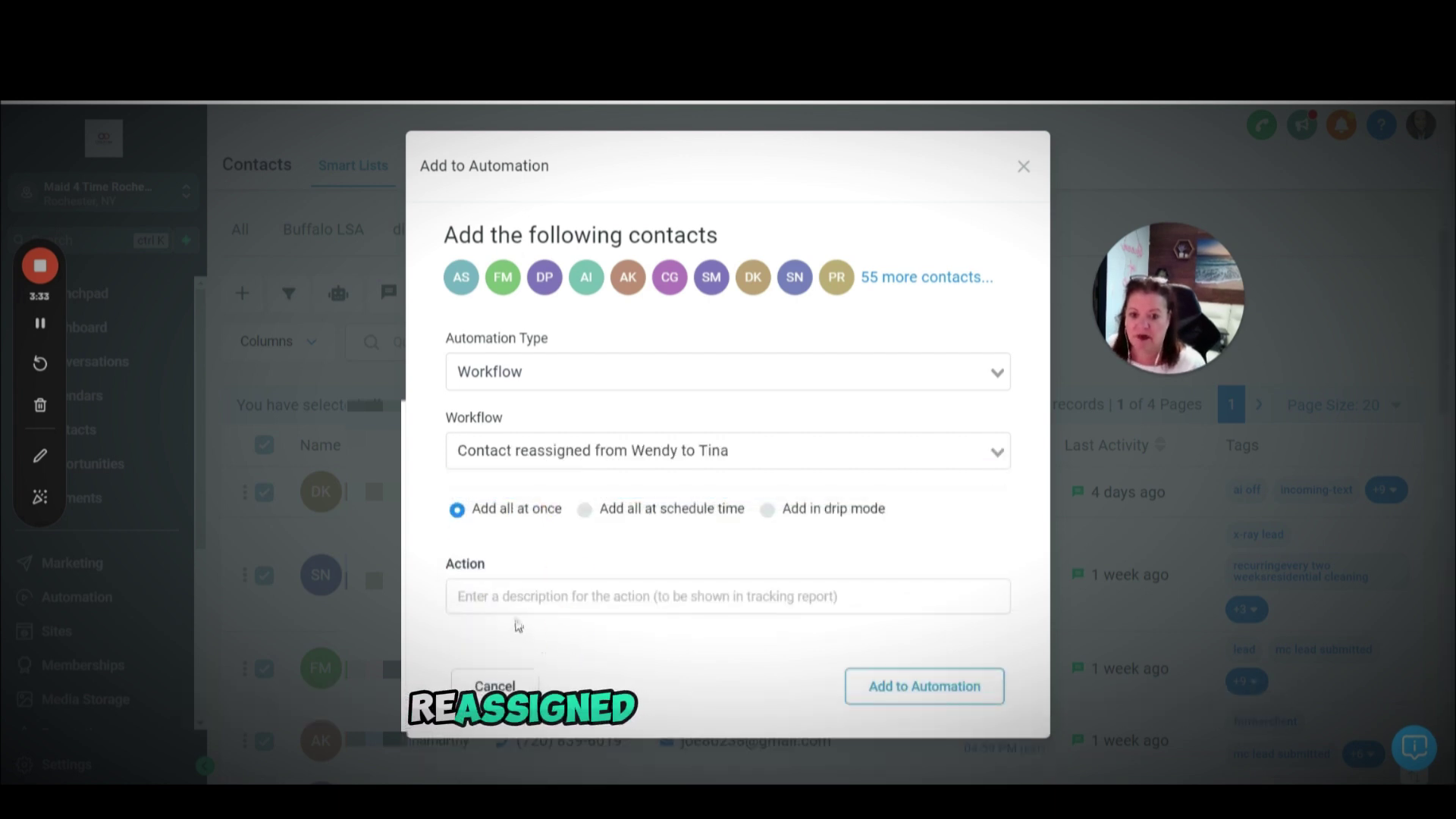
click(507, 598)
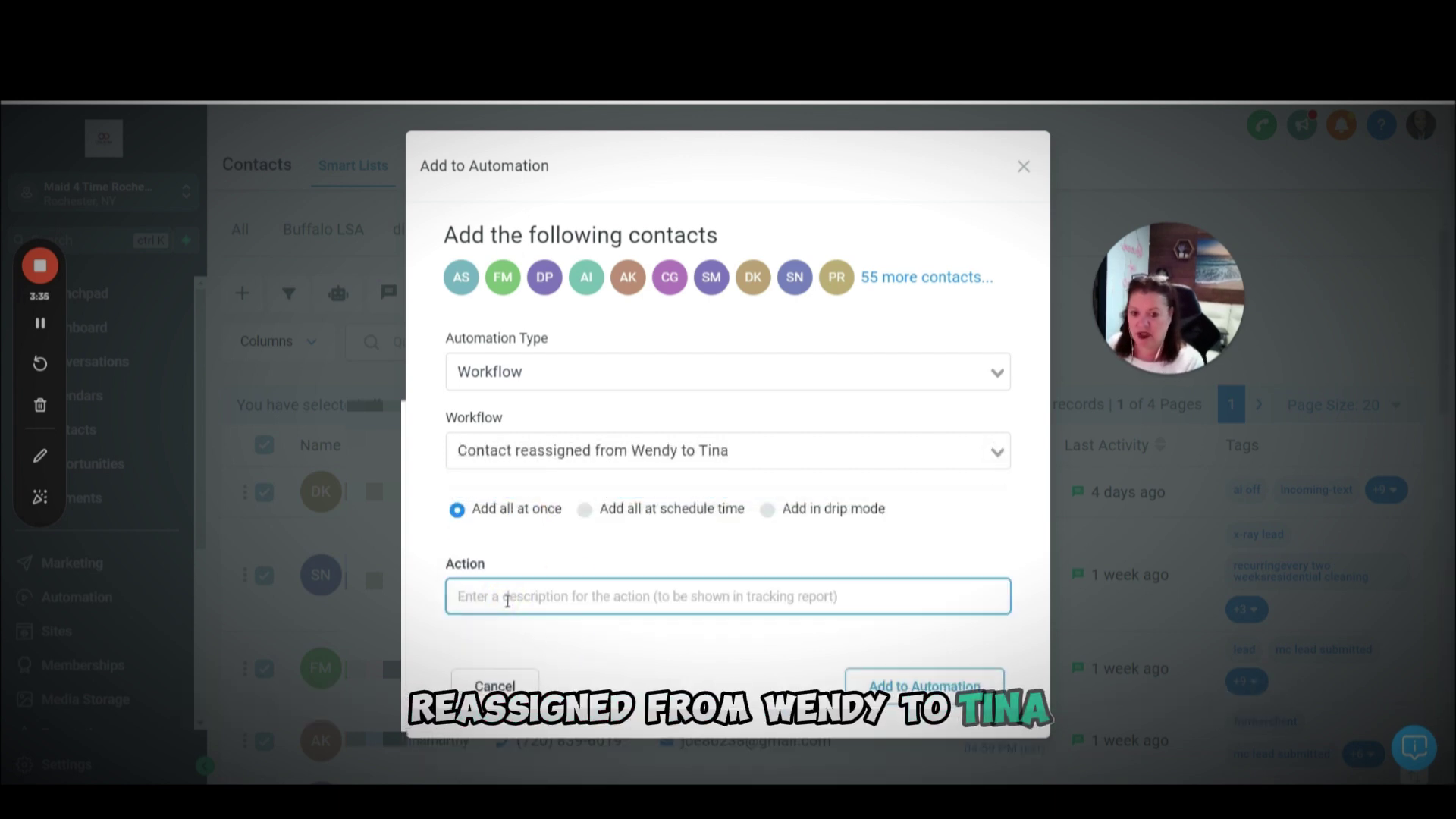
text(Reassgined contacts )
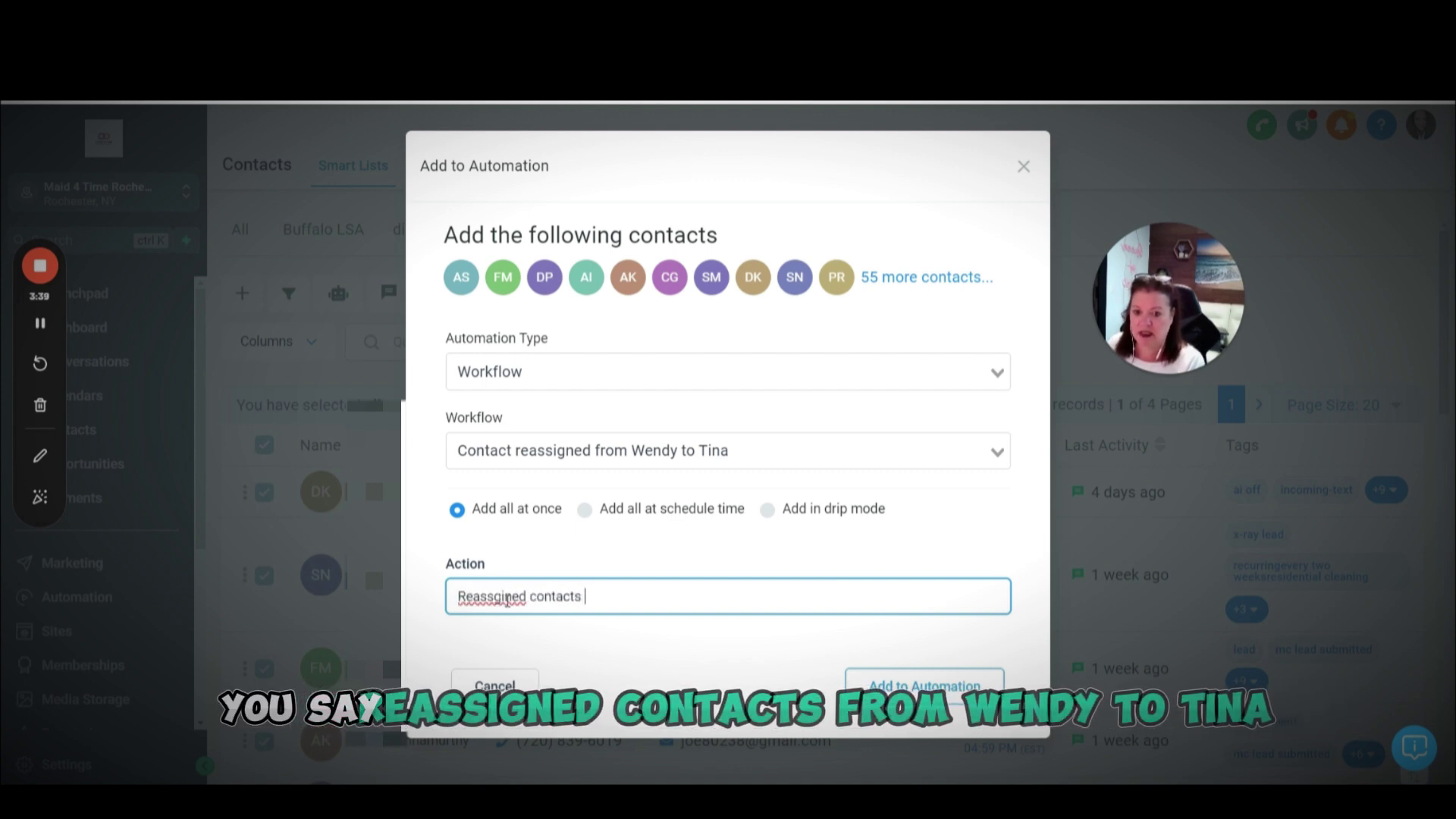
text(from WEndy to t)
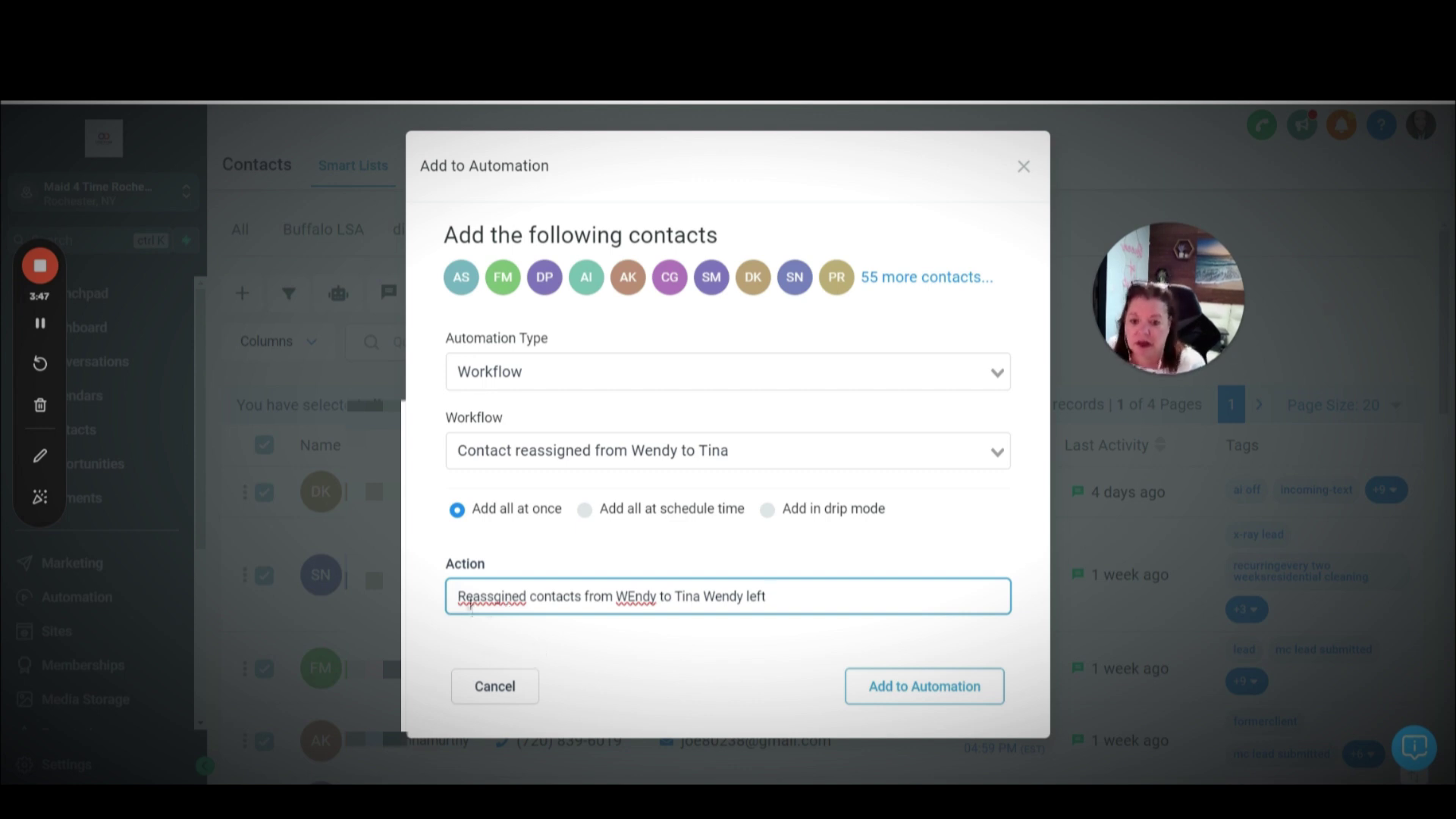
Correct 'Reassgined' to 'Reassigned' and fix the user name's capitalisation in the action text.
right_click(471, 599)
click(523, 213)
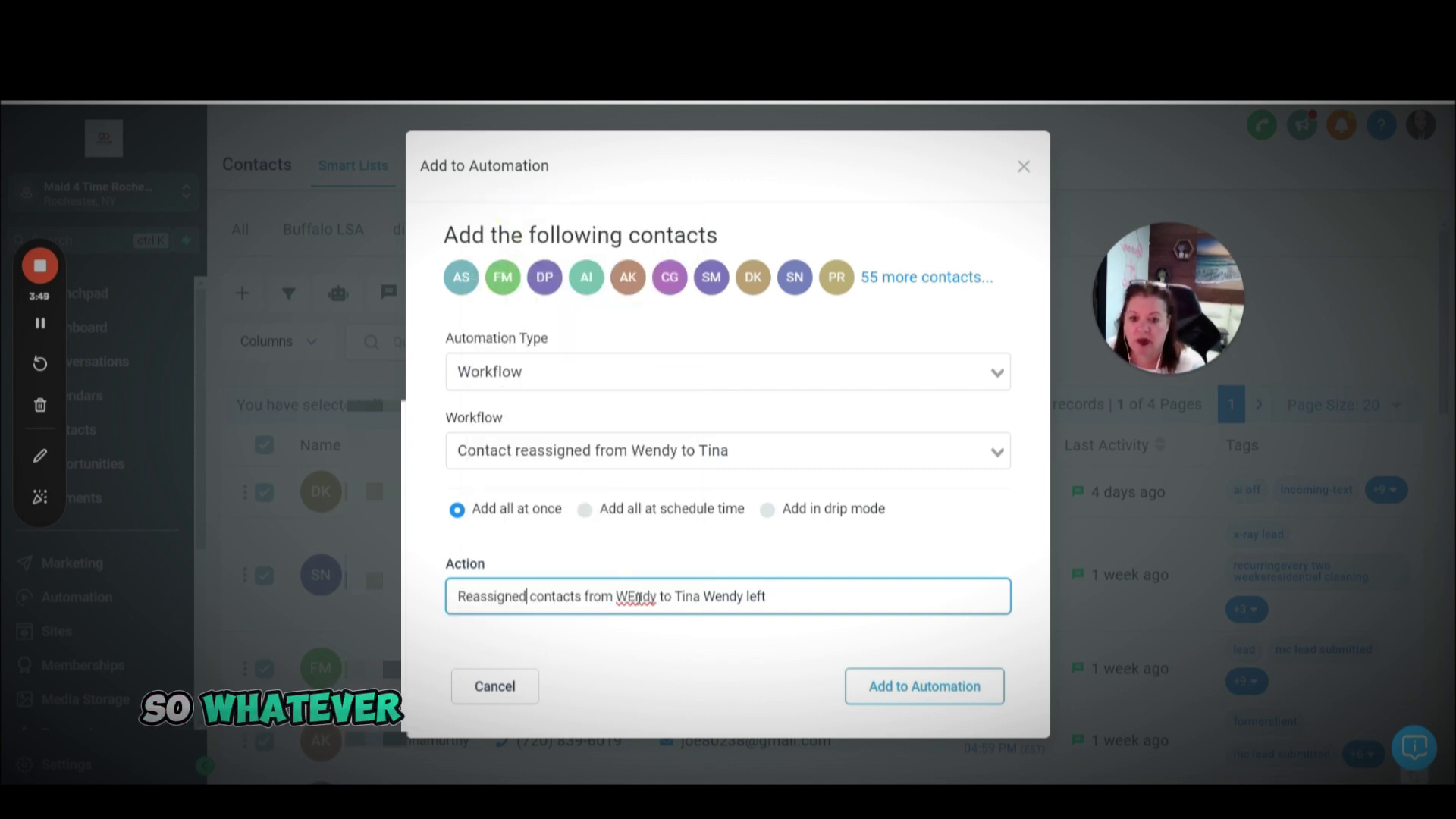
right_click(635, 597)
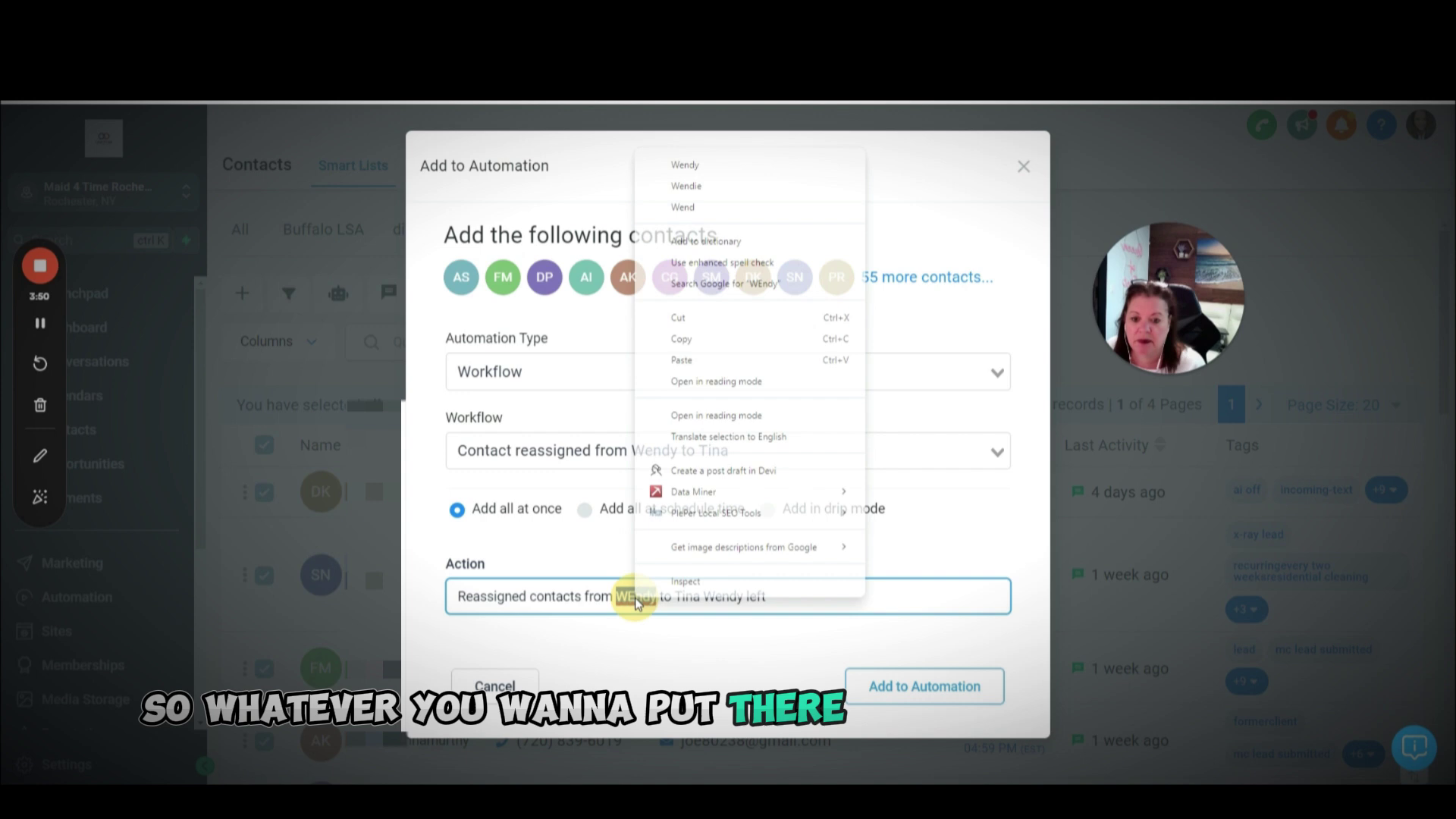
click(685, 165)
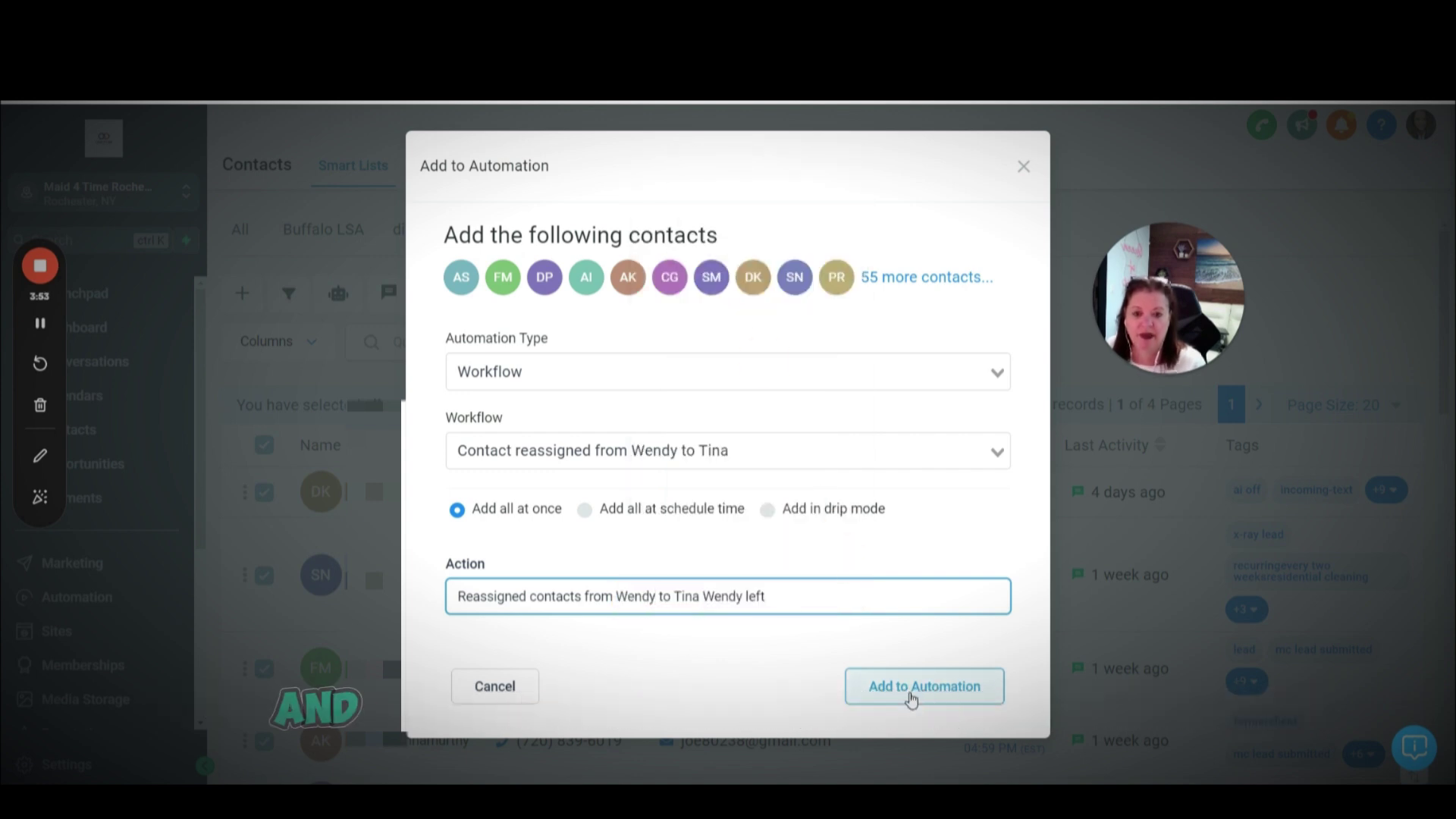